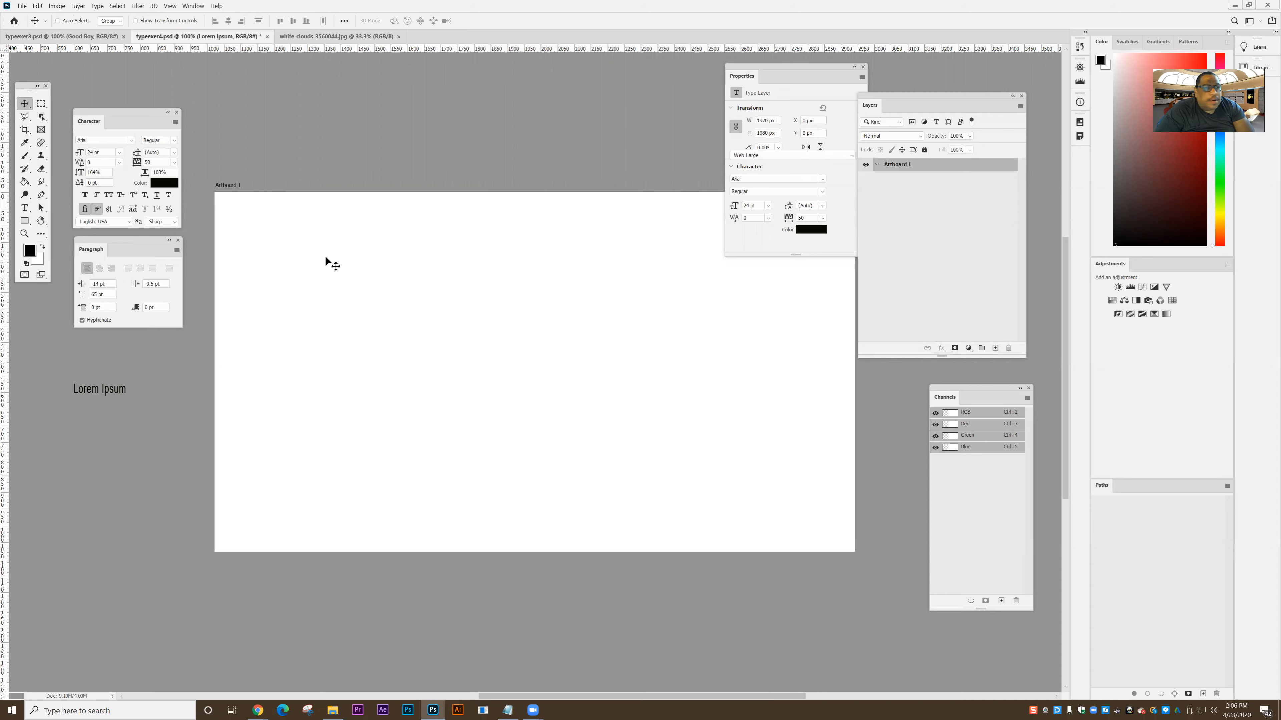
Step: Add a new layer and draw a Shape-mode rectangle about 1265 × 787 px in the middle of Artboard 1
{"action": "left_click", "coordinate": [994, 348]}
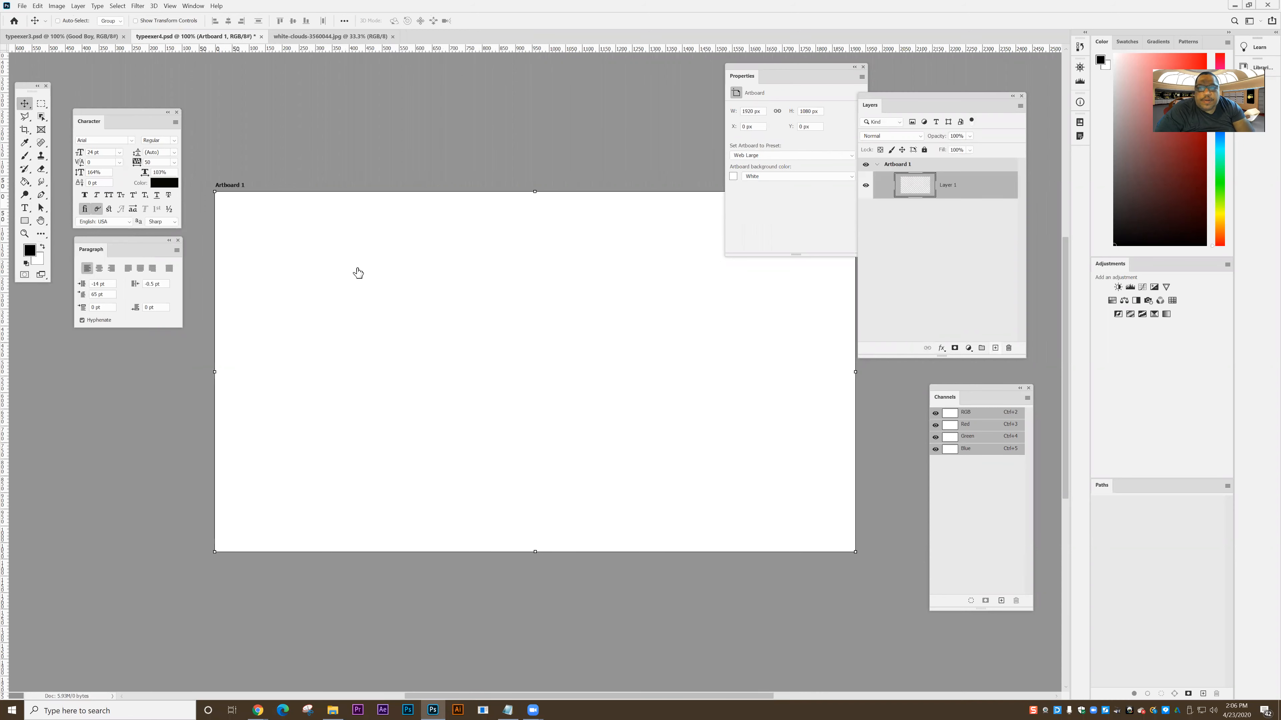
{"action": "left_click", "coordinate": [25, 220]}
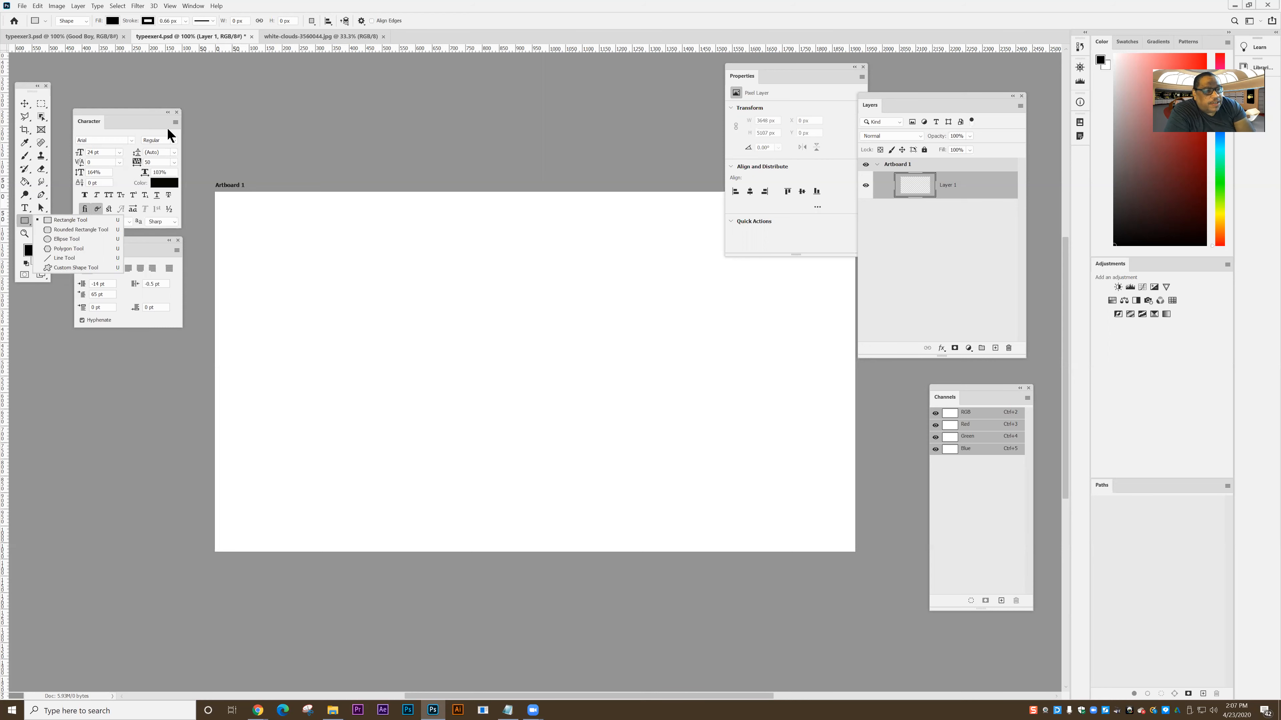
{"action": "left_click", "coordinate": [61, 219]}
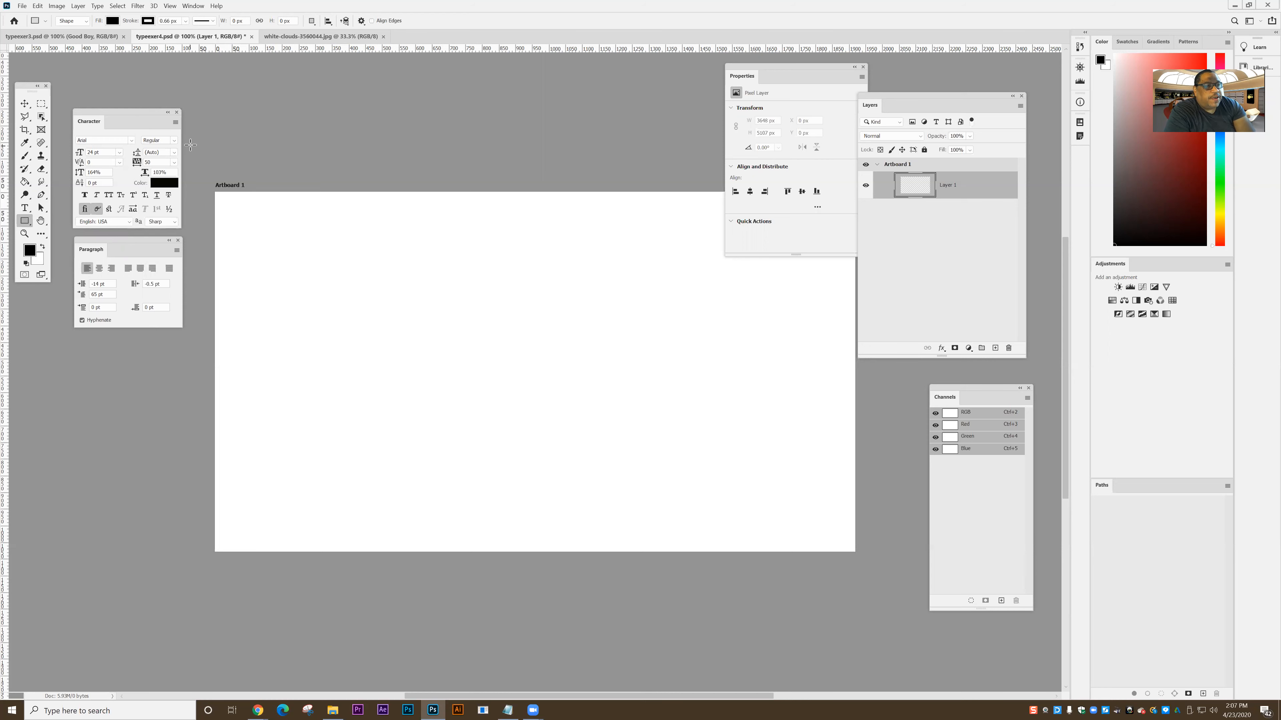
{"action": "left_click", "coordinate": [82, 22]}
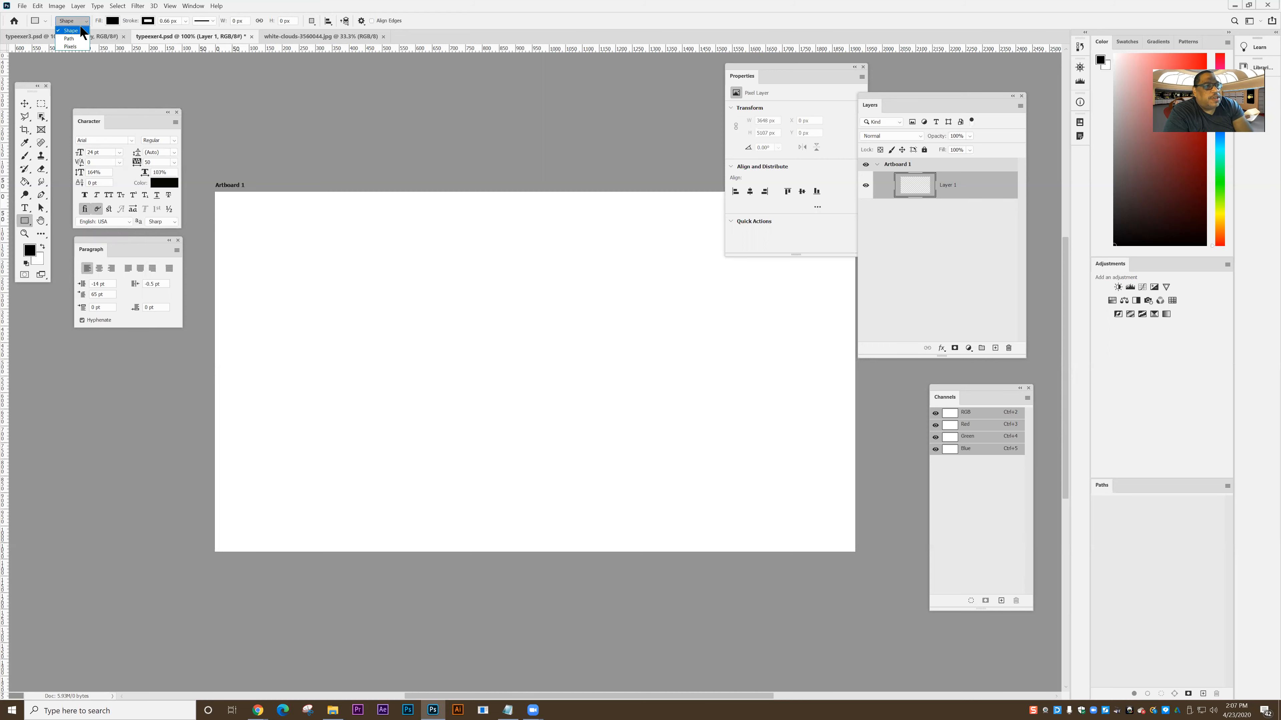
{"action": "left_click", "coordinate": [81, 30]}
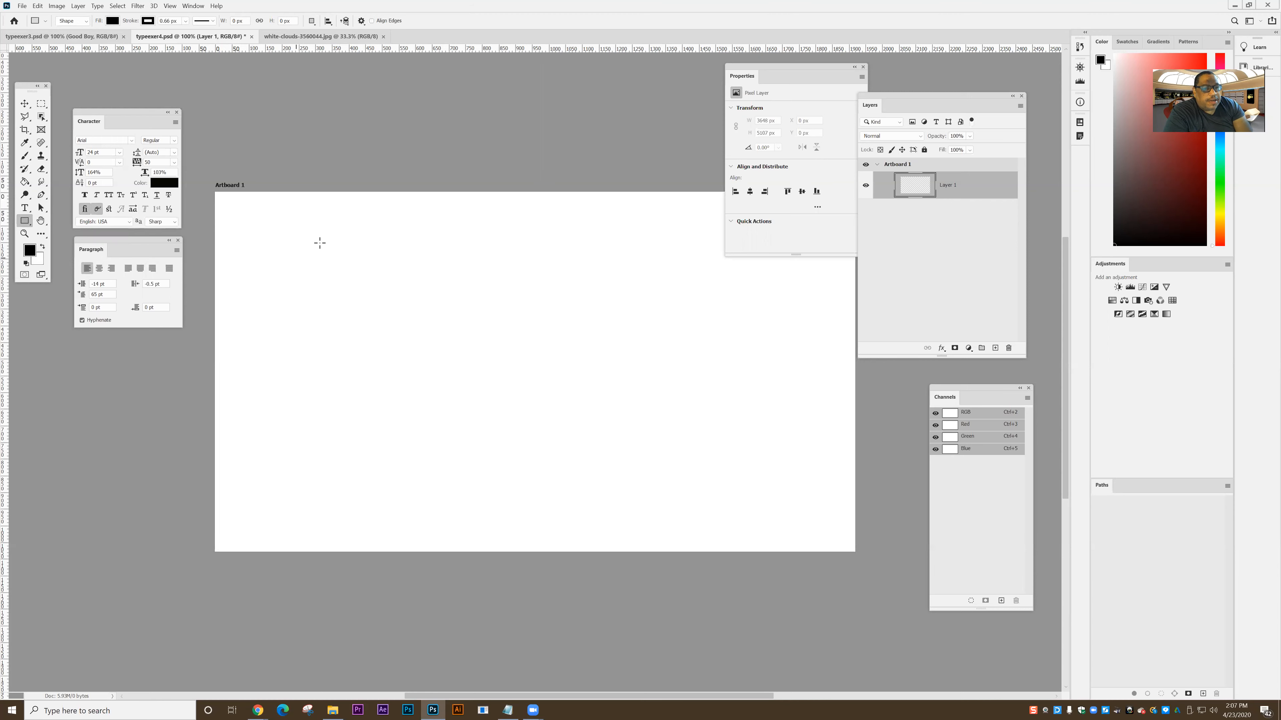
{"action": "left_click_drag", "start_coordinate": [320, 243], "coordinate": [743, 506]}
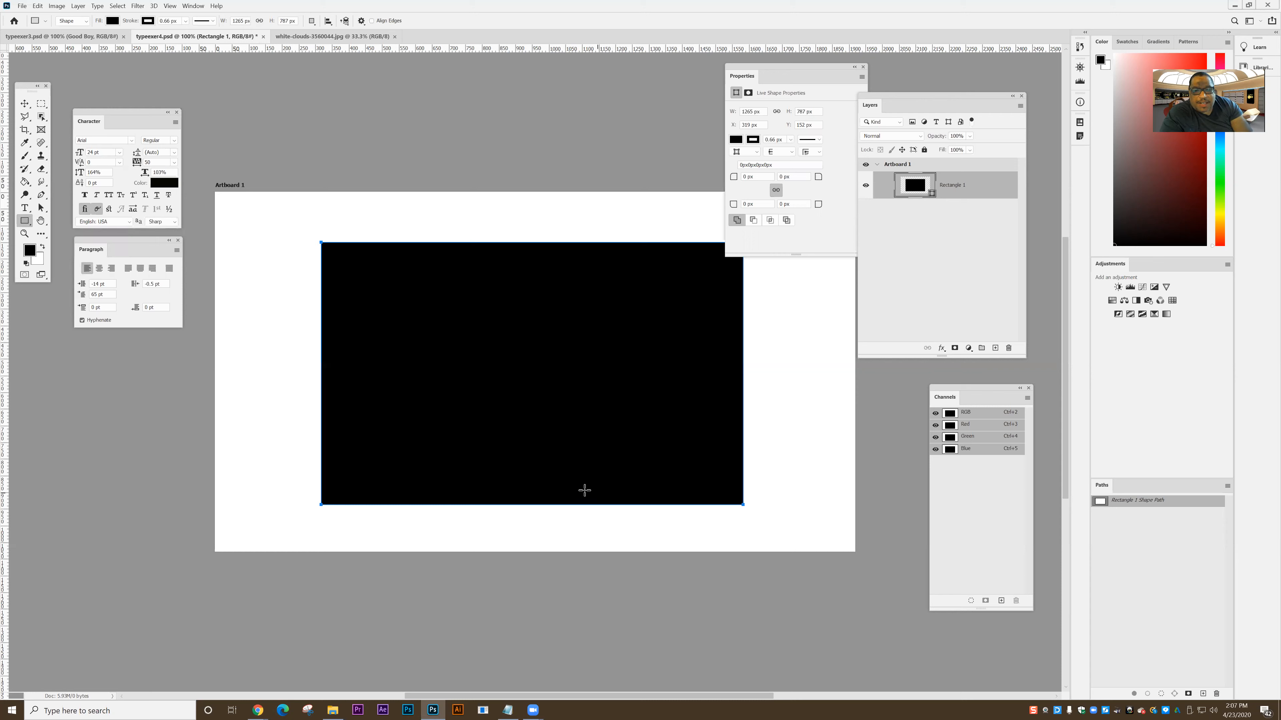
Step: Set the rectangle's fill color to red
{"action": "left_click", "coordinate": [113, 20]}
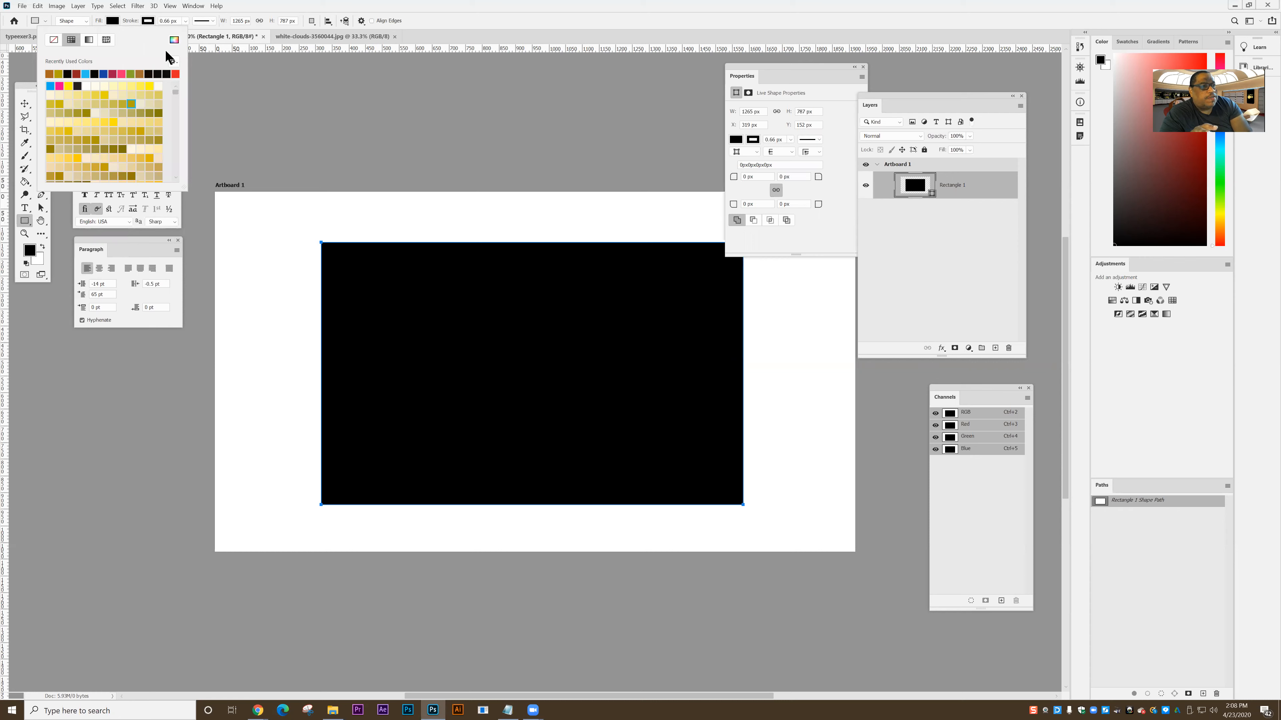
{"action": "left_click", "coordinate": [174, 39]}
{"action": "left_click", "coordinate": [664, 121]}
{"action": "left_click", "coordinate": [785, 104]}
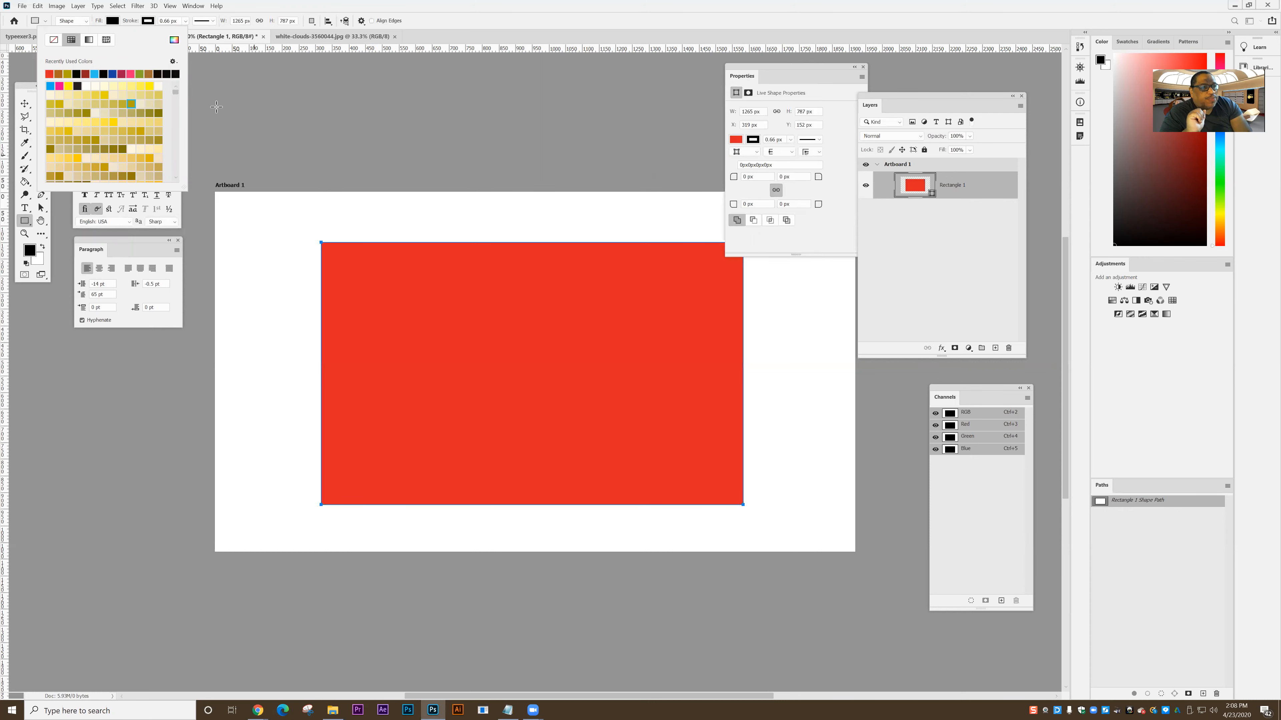
Step: Give the rectangle an olive green stroke about 22 px wide
{"action": "left_click", "coordinate": [149, 22]}
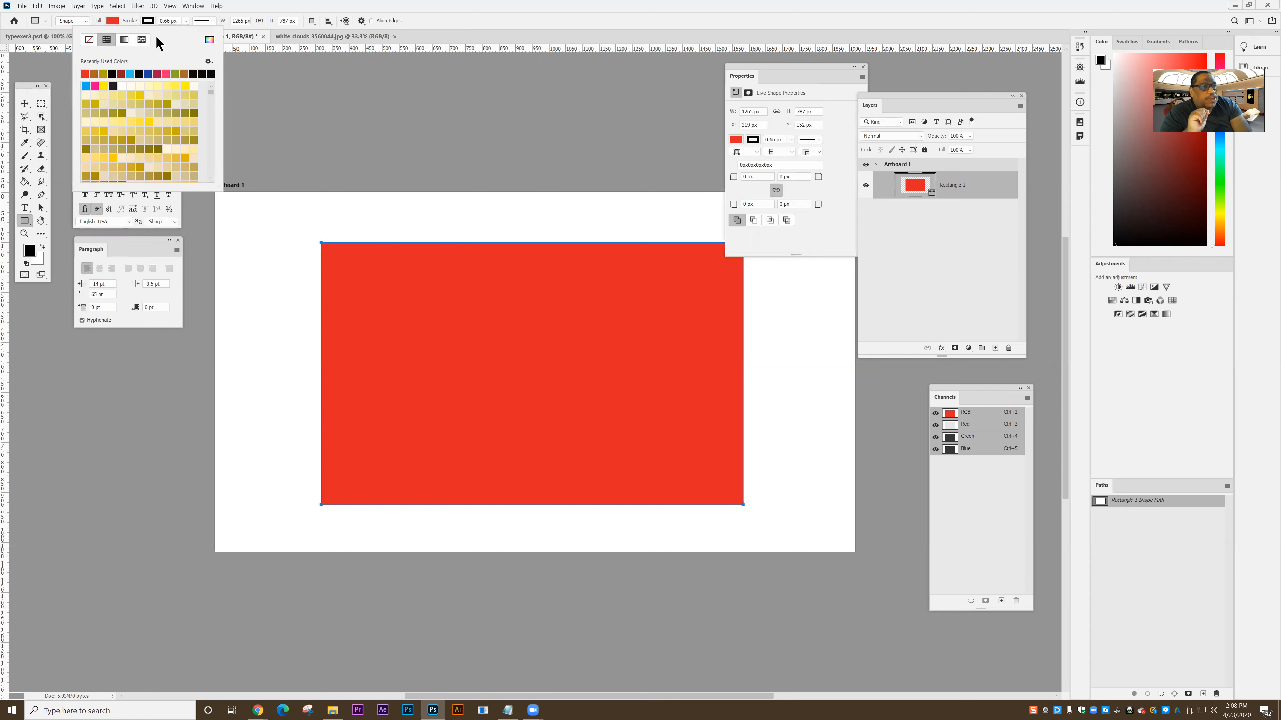
{"action": "left_click", "coordinate": [175, 74]}
{"action": "left_click", "coordinate": [185, 21]}
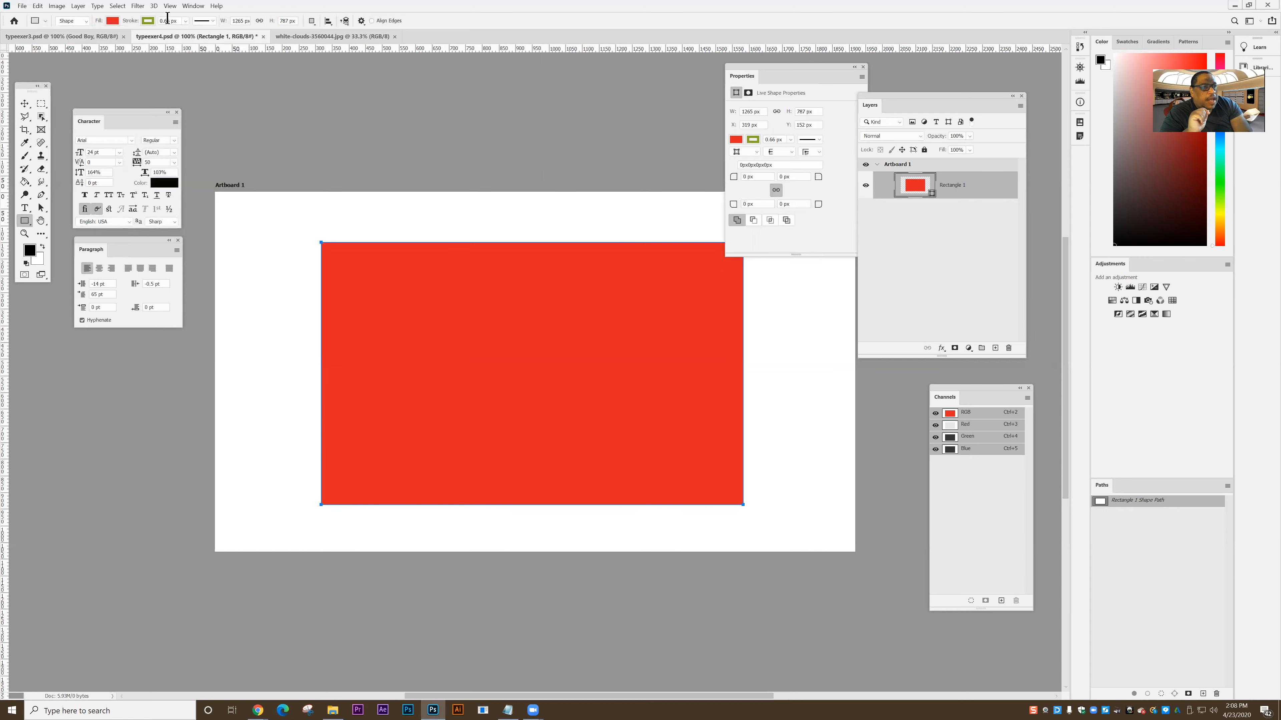
{"action": "left_click", "coordinate": [185, 21]}
{"action": "left_click_drag", "start_coordinate": [195, 30], "coordinate": [207, 30]}
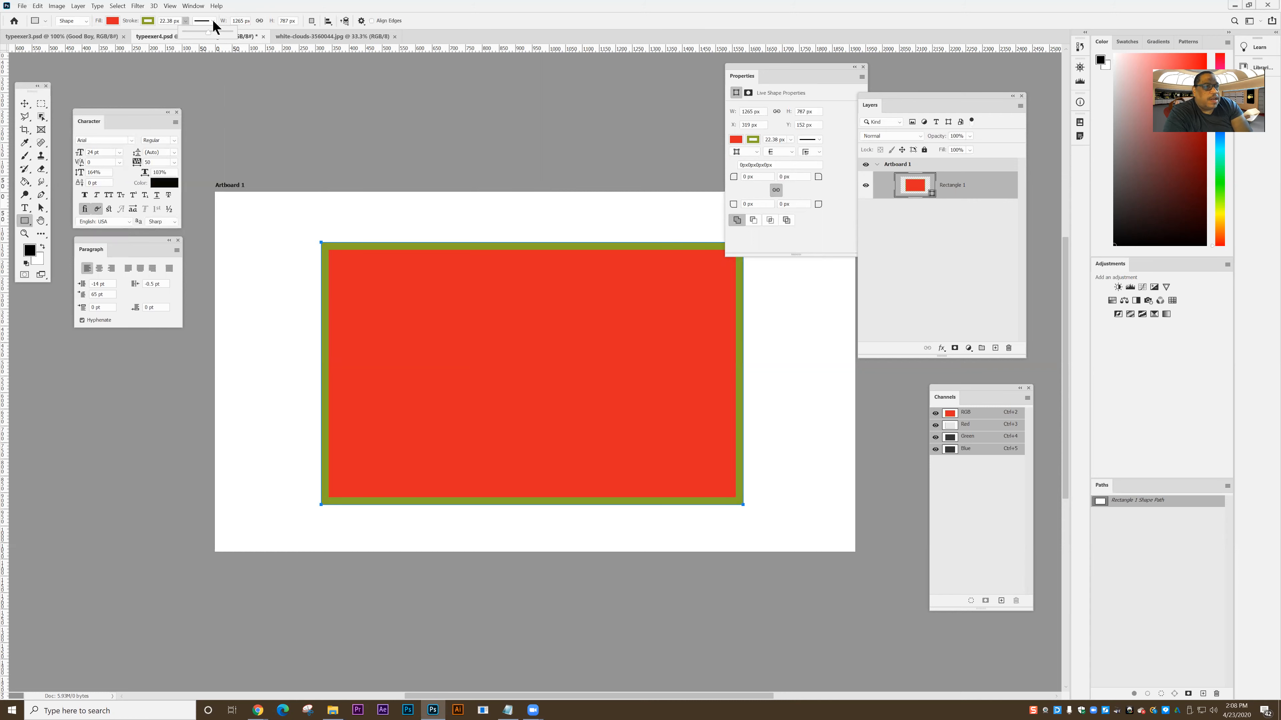
Step: Try the dashed stroke style on the rectangle's border, and return it to a solid line
{"action": "left_click", "coordinate": [209, 20]}
{"action": "left_click", "coordinate": [207, 67]}
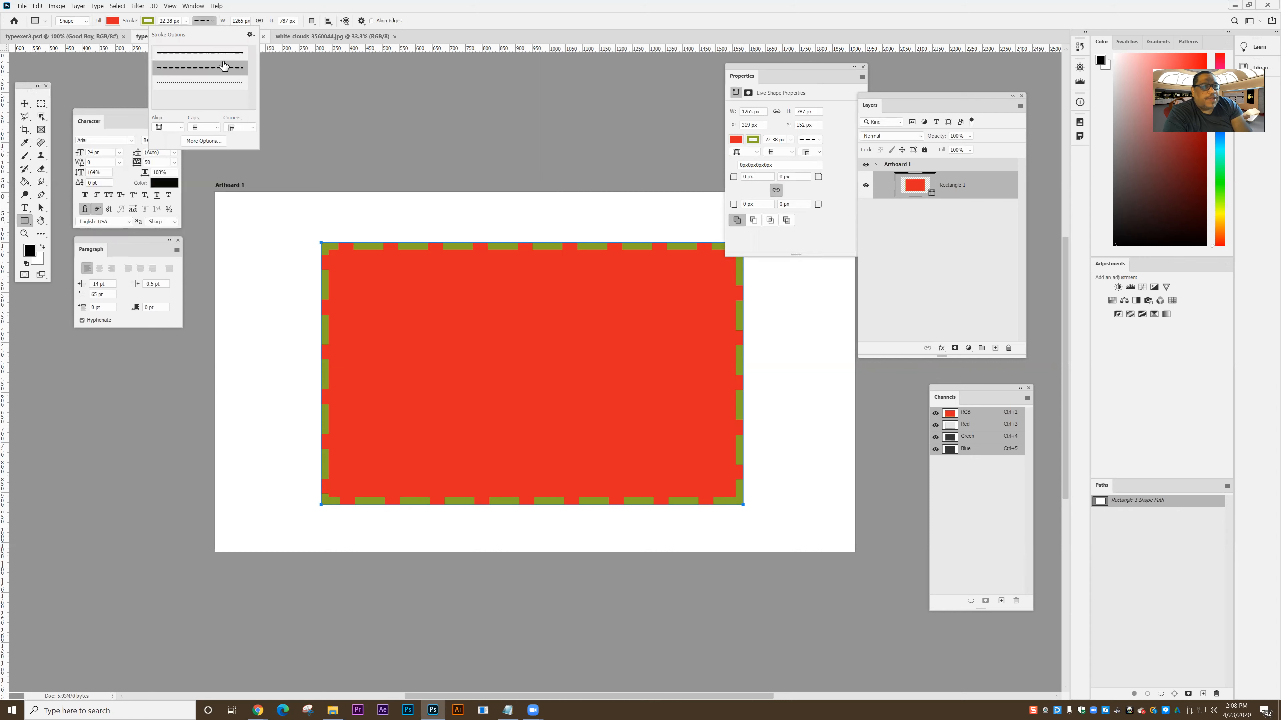
{"action": "left_click", "coordinate": [212, 53]}
{"action": "left_click", "coordinate": [388, 7]}
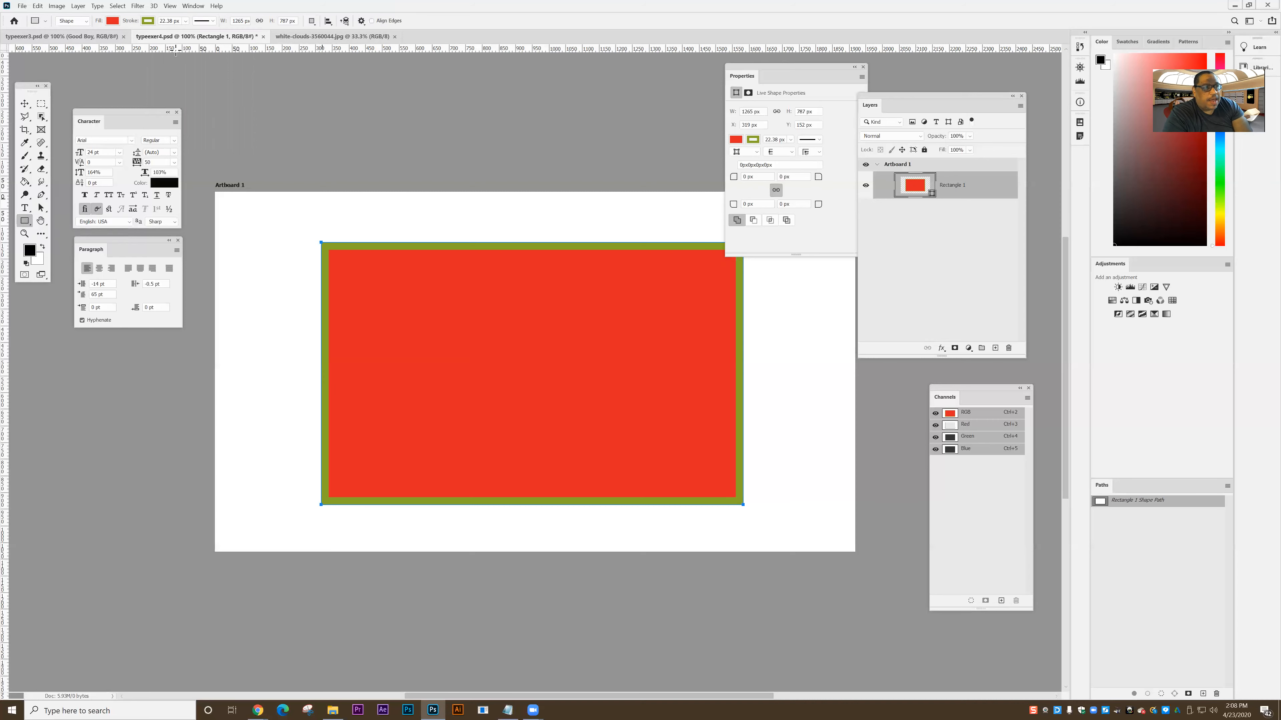
Step: Copy the selected cloud photo from white-clouds-3560044.jpg and paste it as a layer above the rectangle in typeeser4.psd
{"action": "left_click", "coordinate": [23, 6]}
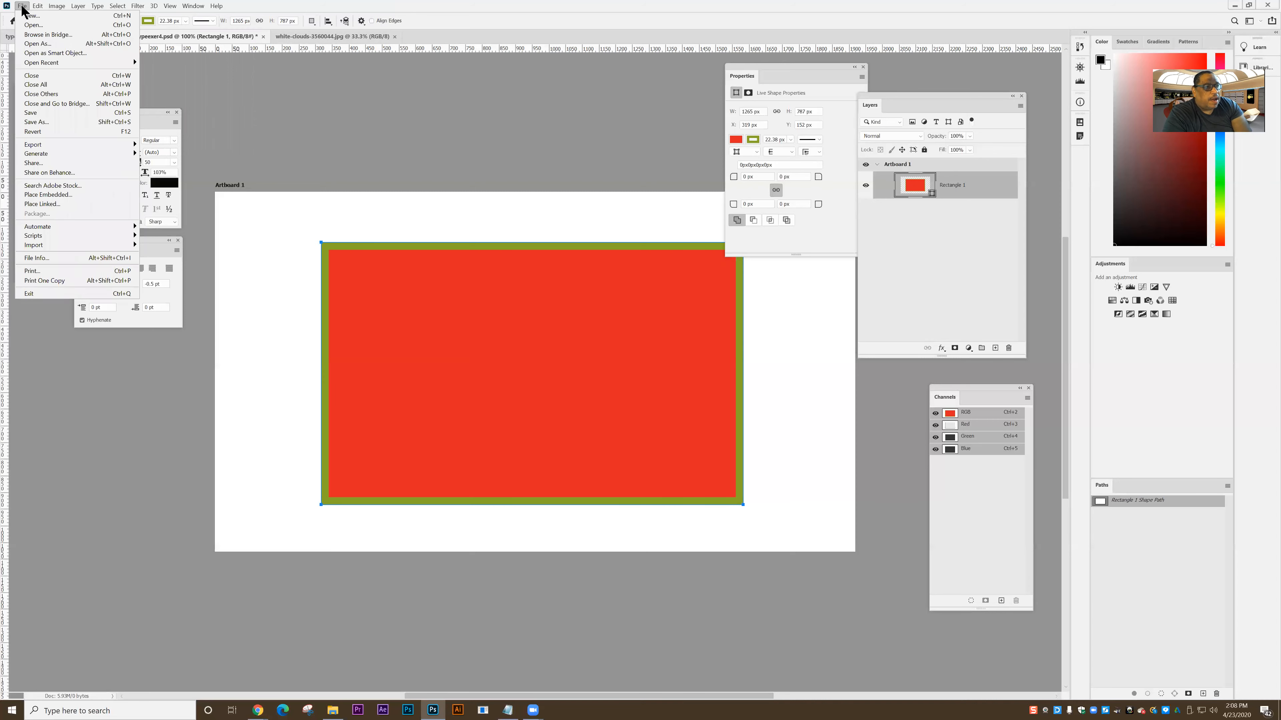
{"action": "mouse_move", "coordinate": [32, 63]}
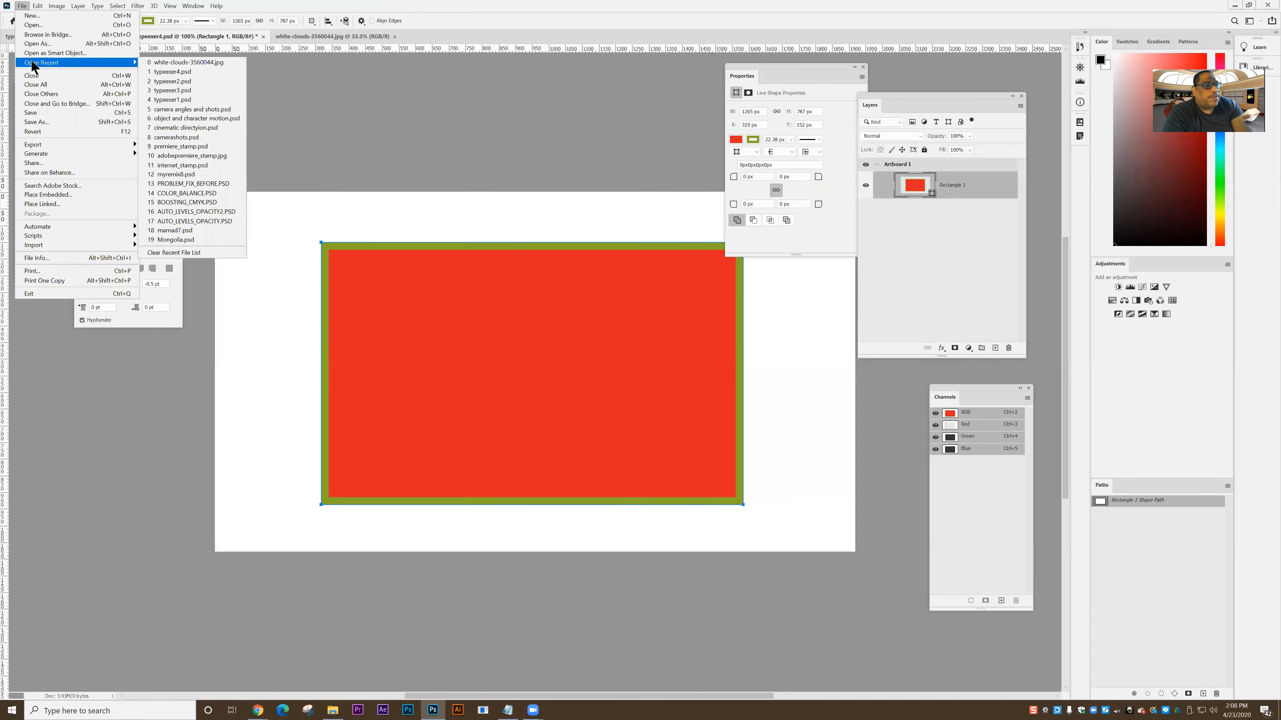
{"action": "left_click", "coordinate": [167, 63]}
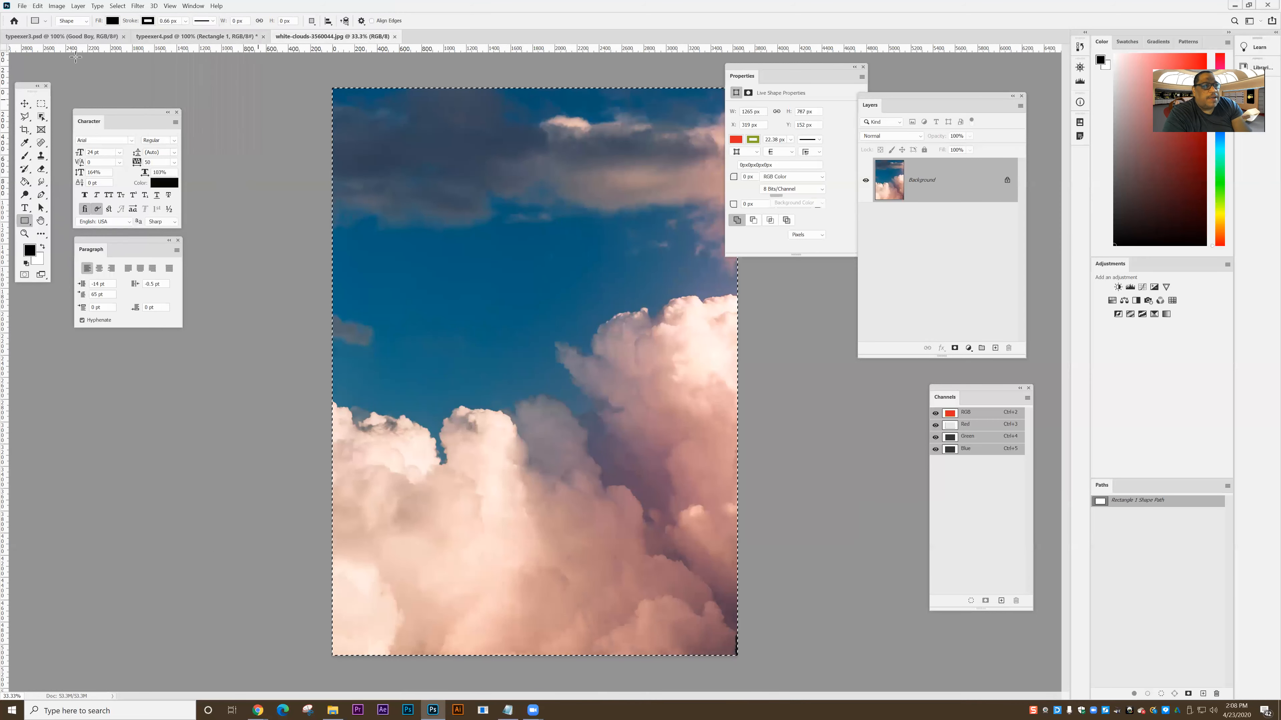
{"action": "left_click", "coordinate": [118, 7]}
{"action": "left_click", "coordinate": [117, 7]}
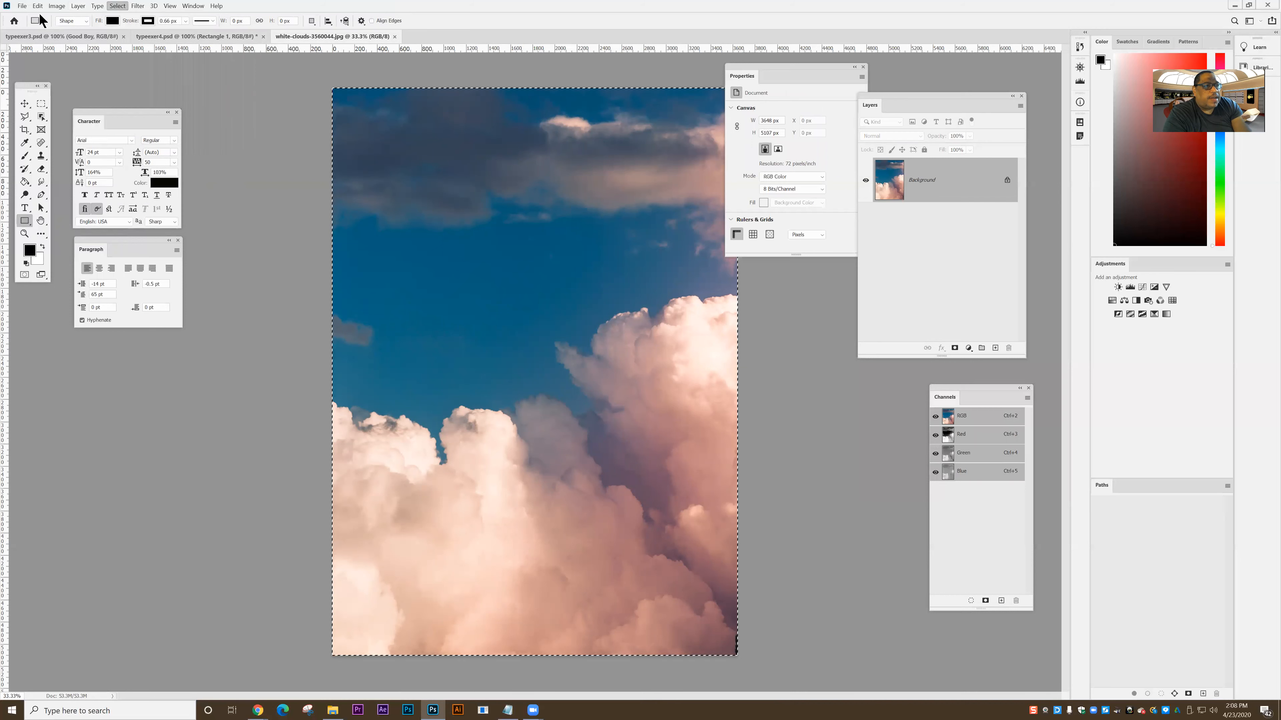
{"action": "left_click", "coordinate": [38, 5]}
{"action": "left_click", "coordinate": [53, 70]}
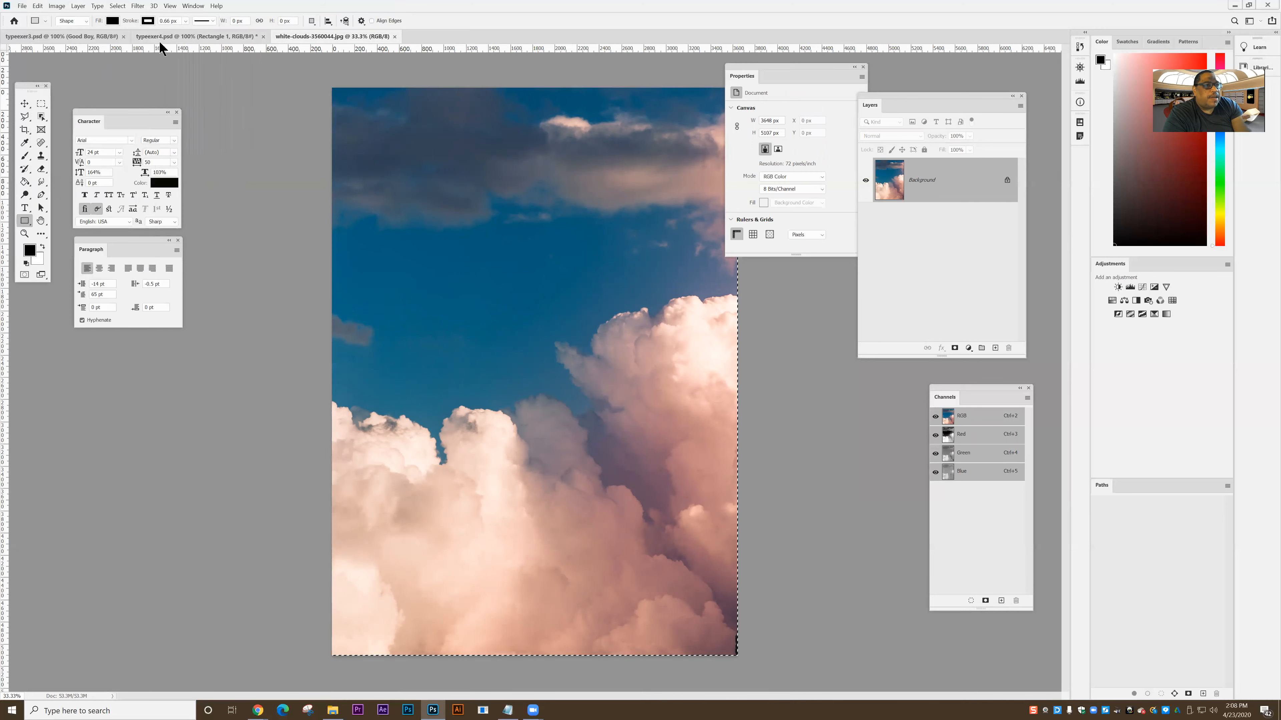
{"action": "left_click", "coordinate": [199, 35]}
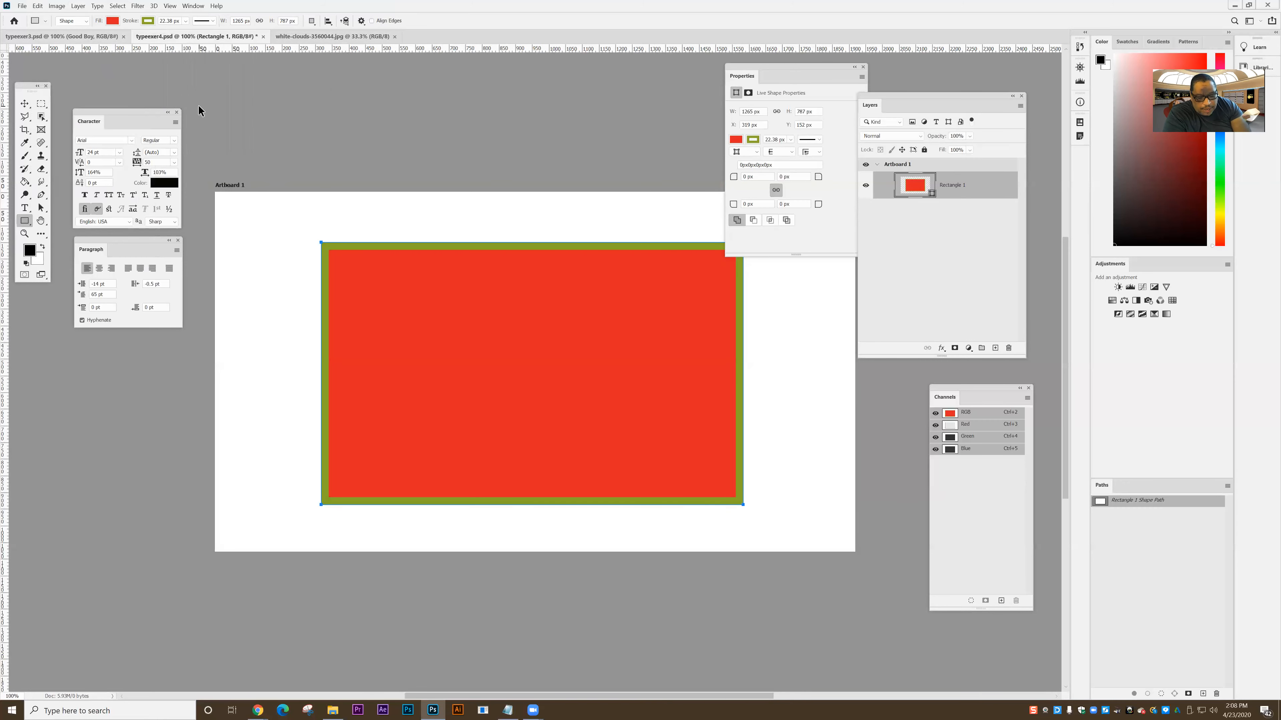
{"action": "key", "text": "ctrl+v"}
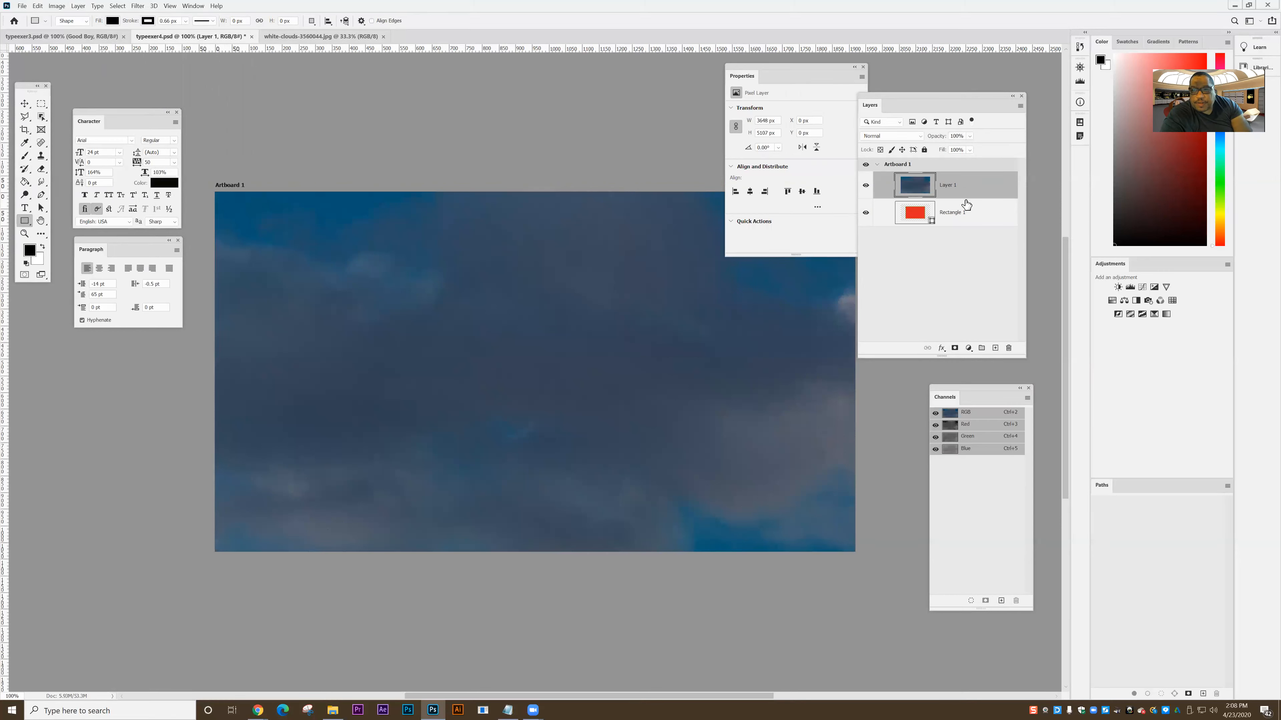
Step: Clip the cloud layer to the rectangle with a clipping mask and reposition it so the pink clouds fill the frame's lower part
{"action": "right_click", "coordinate": [968, 183]}
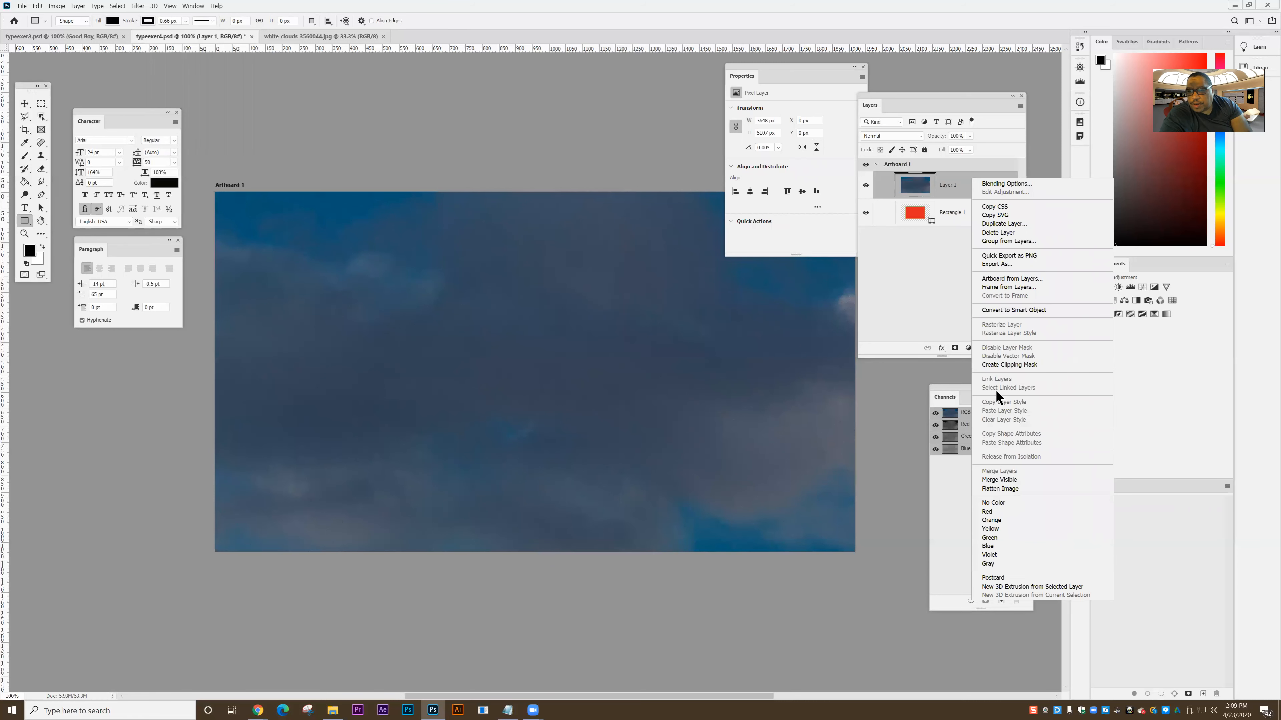
{"action": "left_click", "coordinate": [995, 363]}
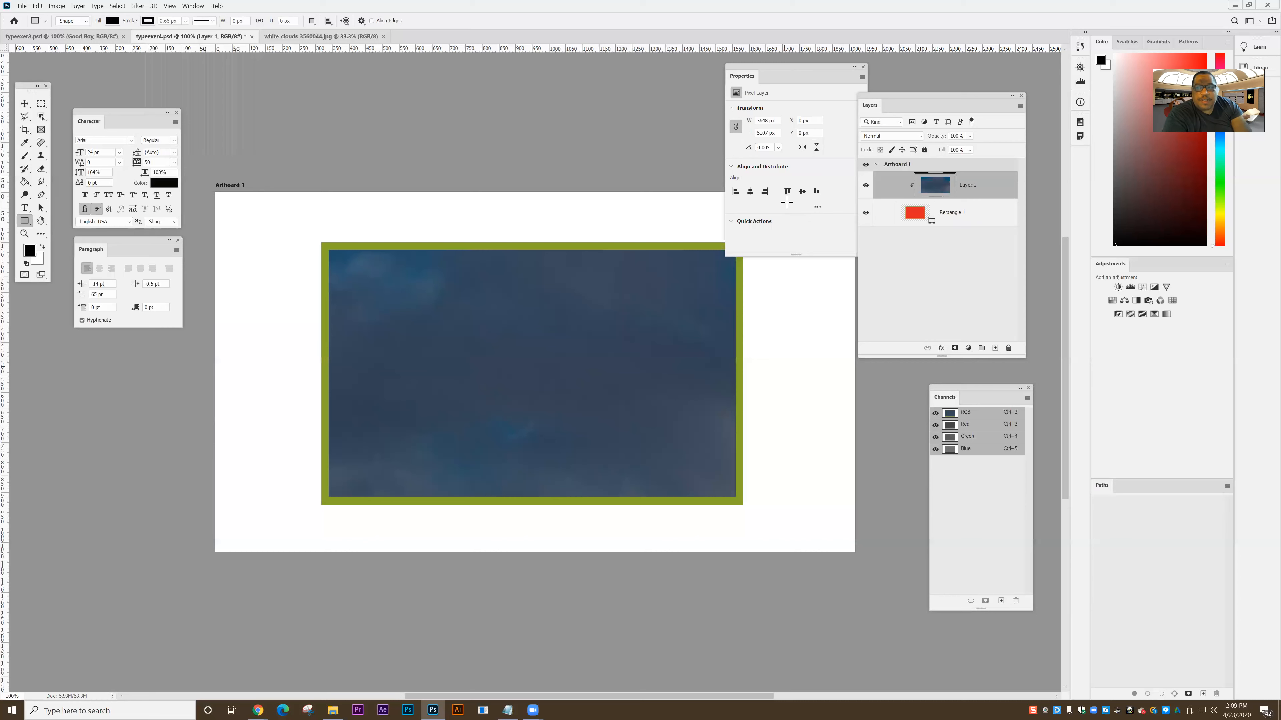
{"action": "left_click", "coordinate": [25, 103]}
{"action": "left_click_drag", "start_coordinate": [465, 302], "coordinate": [609, 383]}
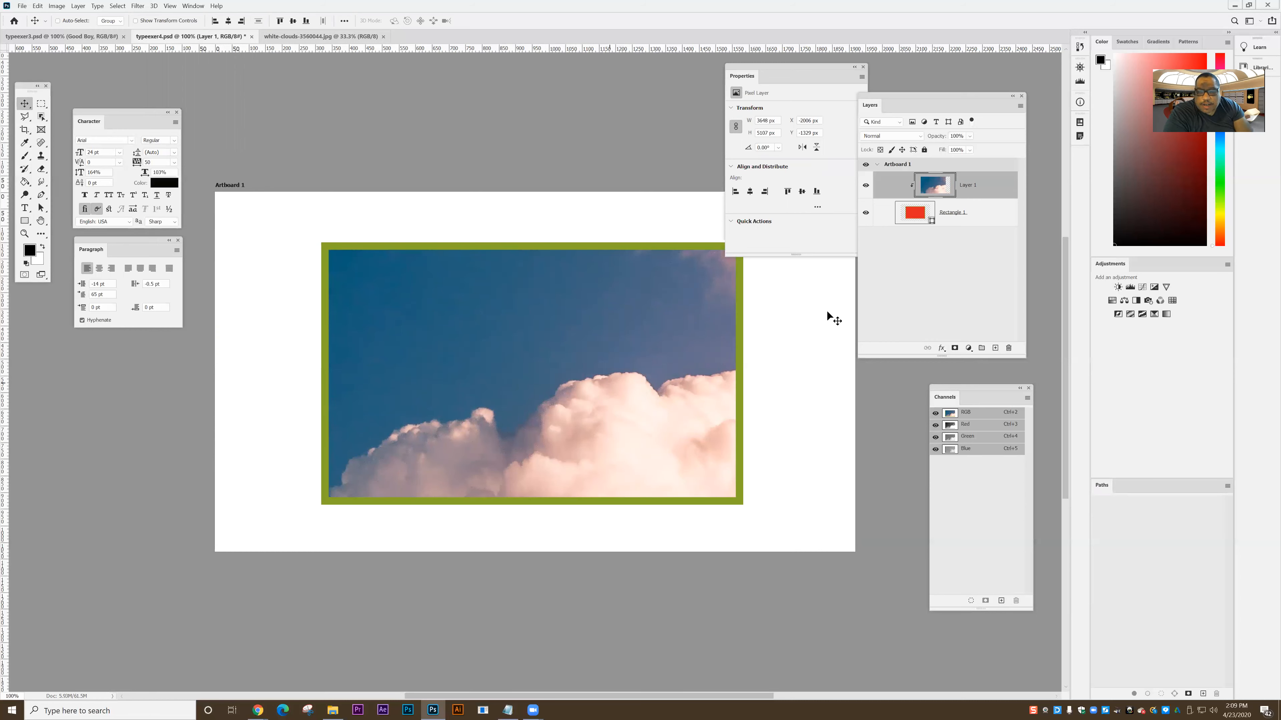
Step: Apply Bevel & Emboss with increased depth and a Drop Shadow to the Rectangle 1 layer
{"action": "left_click", "coordinate": [915, 216]}
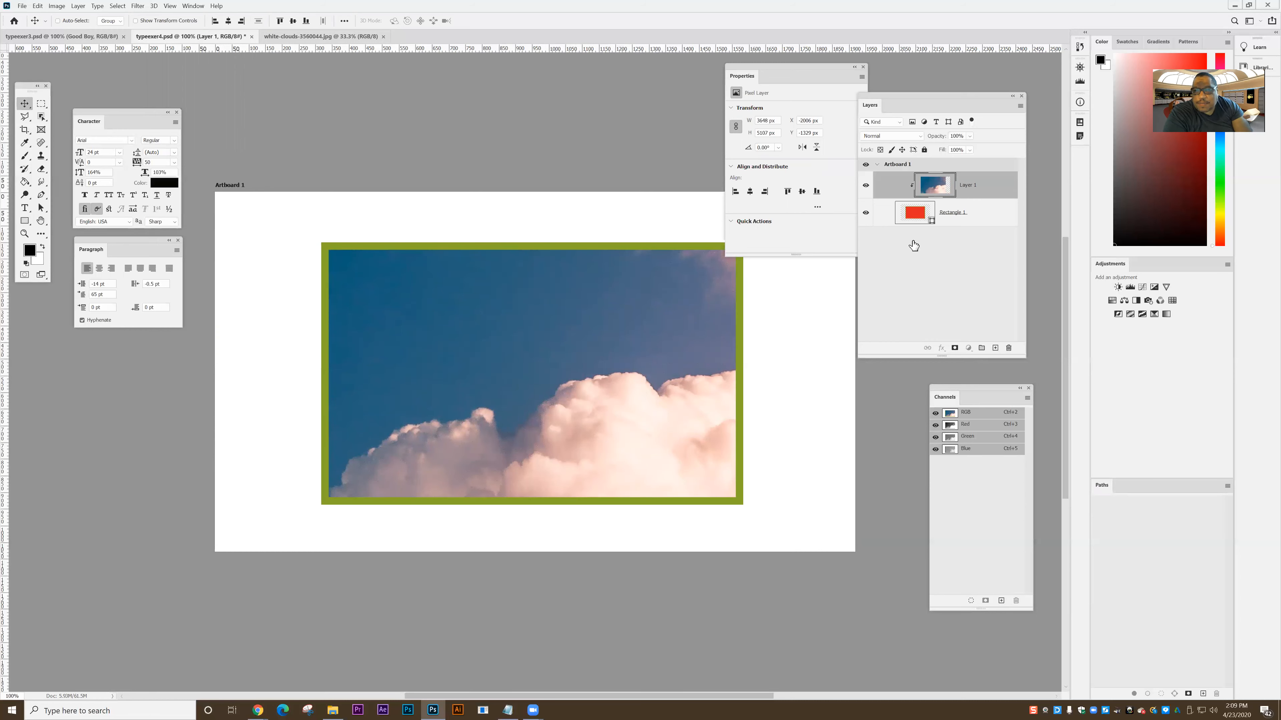
{"action": "left_click", "coordinate": [940, 350]}
{"action": "left_click", "coordinate": [949, 375]}
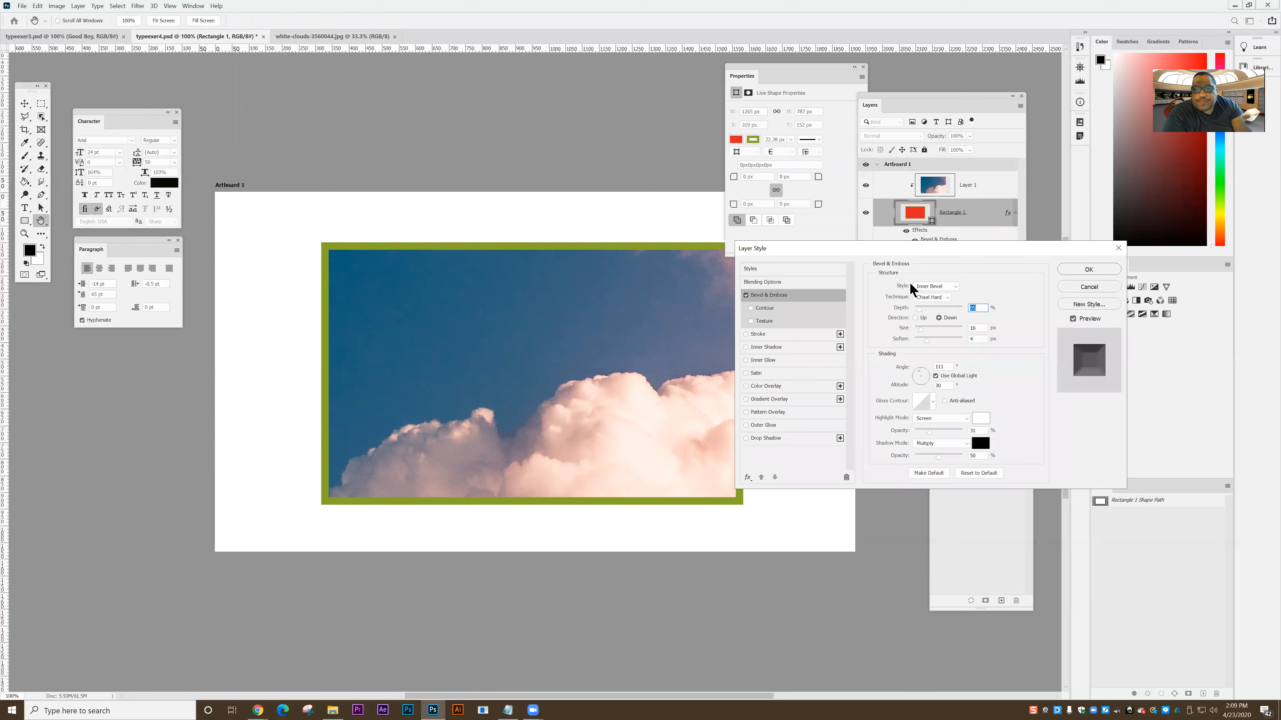
{"action": "left_click_drag", "start_coordinate": [920, 308], "coordinate": [924, 310]}
{"action": "left_click", "coordinate": [818, 437]}
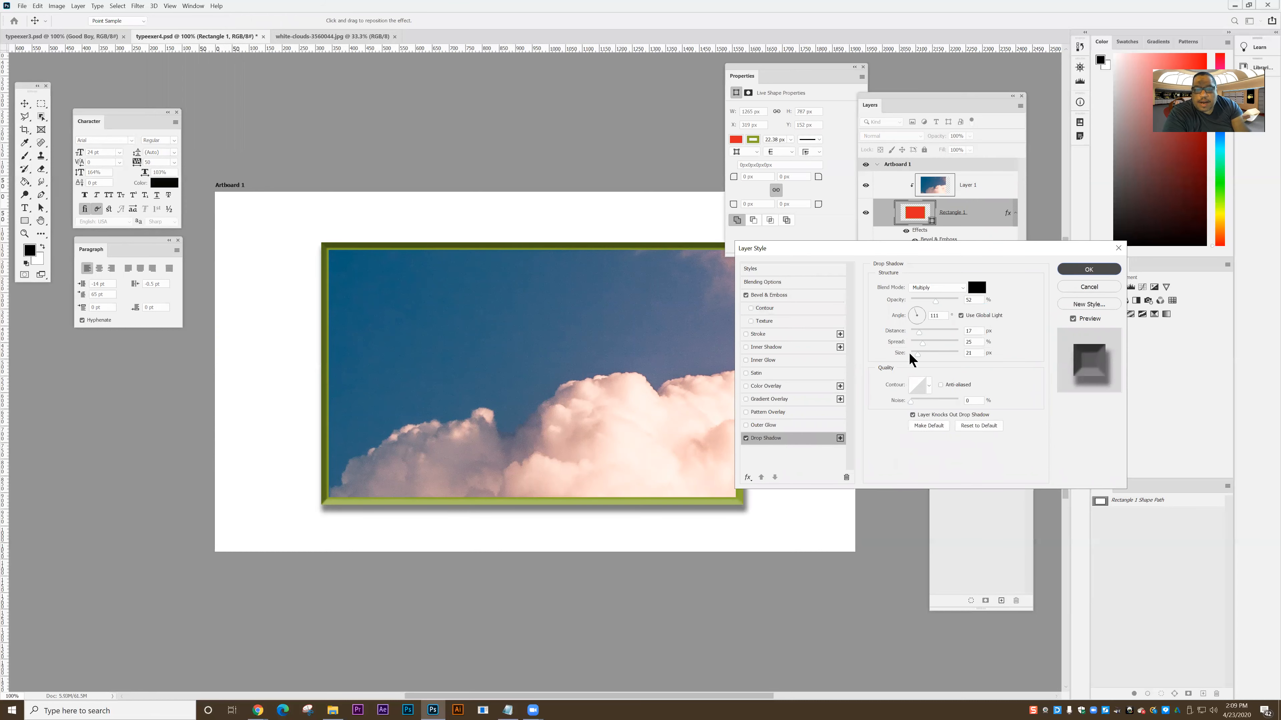
{"action": "key", "text": "Return"}
{"action": "left_click", "coordinate": [792, 75]}
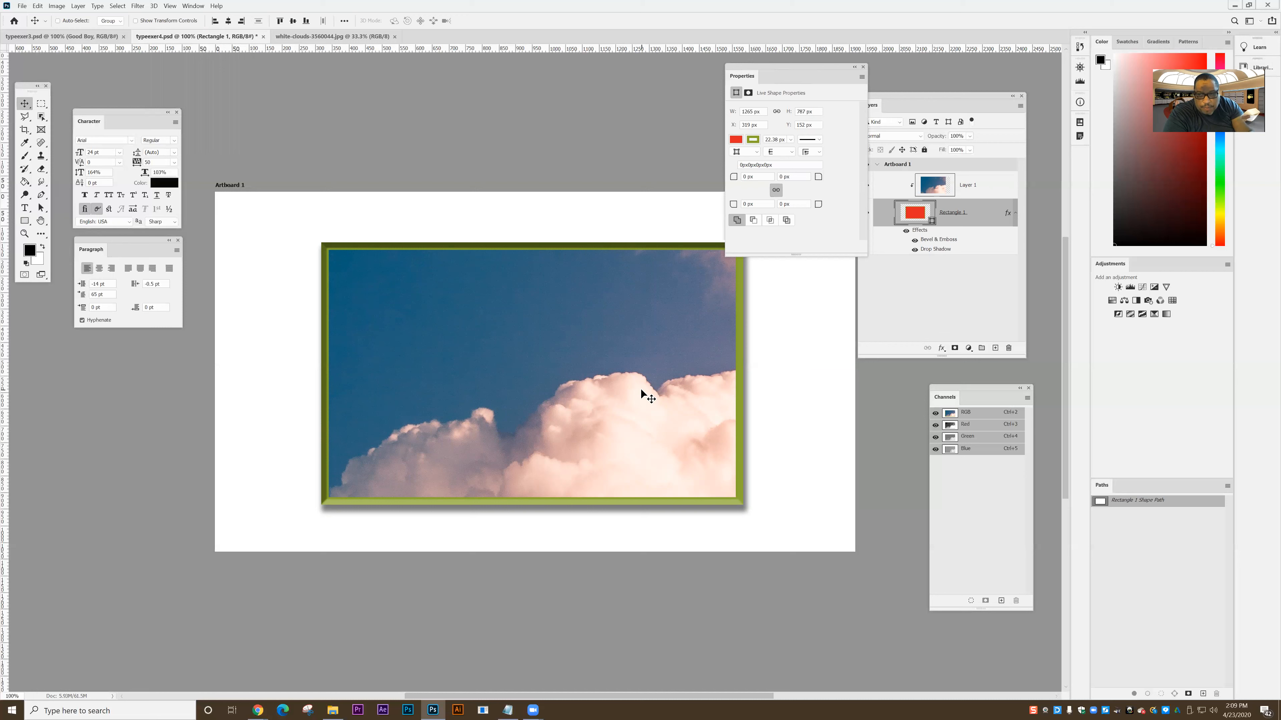
Step: Delete the cloud layer and hide the rectangle's layer effects
{"action": "left_click_drag", "start_coordinate": [951, 189], "coordinate": [1009, 348]}
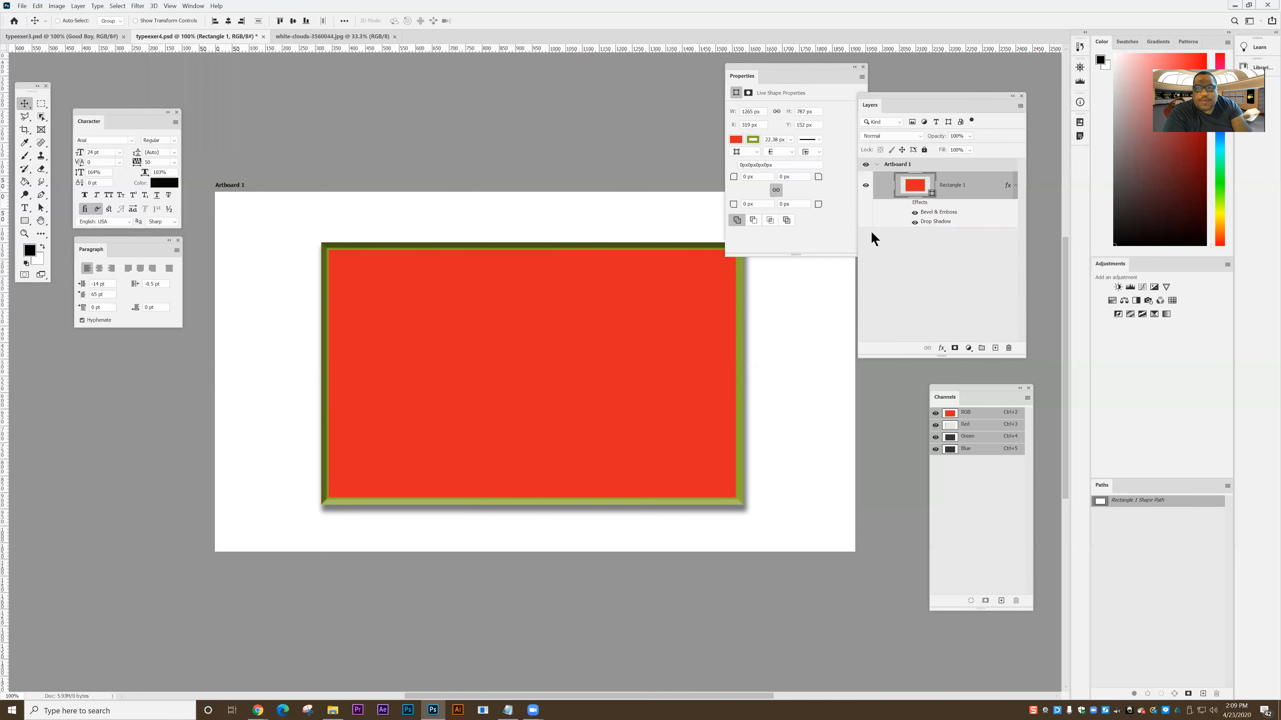
{"action": "left_click_drag", "start_coordinate": [761, 62], "coordinate": [744, 71]}
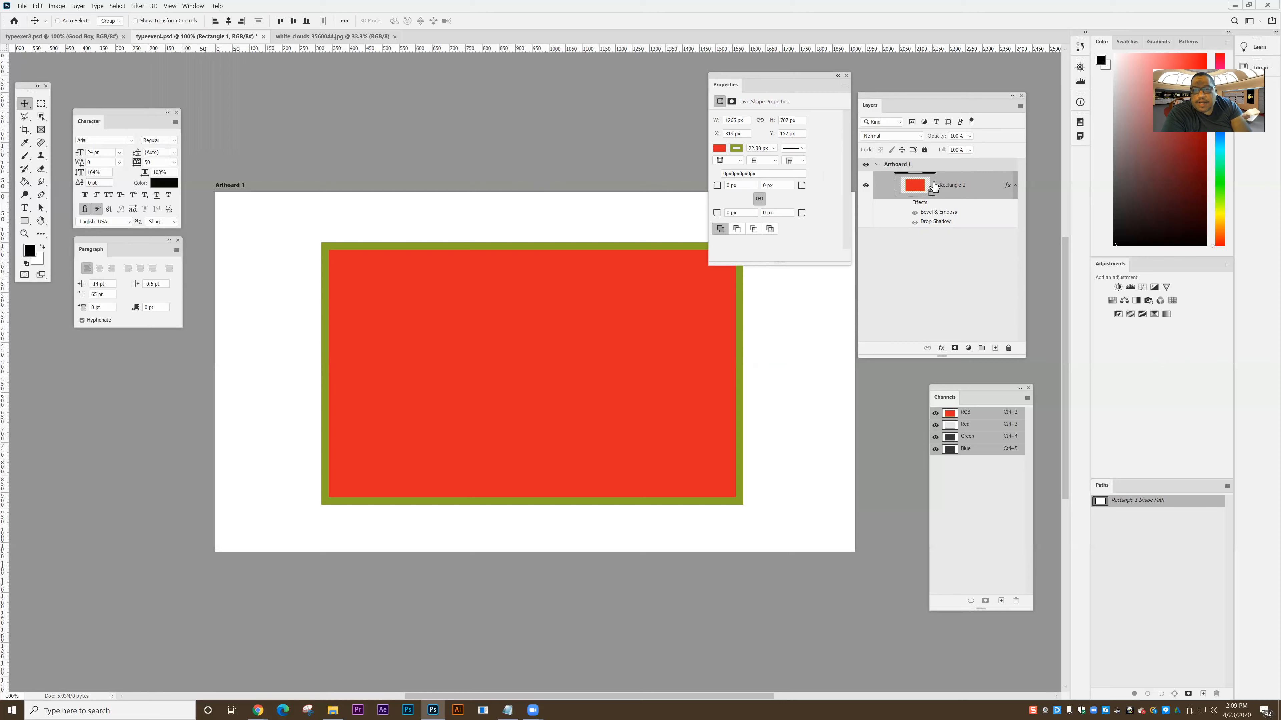
Step: Change the rectangle's fill to light blue from the recently used colors
{"action": "left_click", "coordinate": [720, 149]}
{"action": "left_click", "coordinate": [748, 202]}
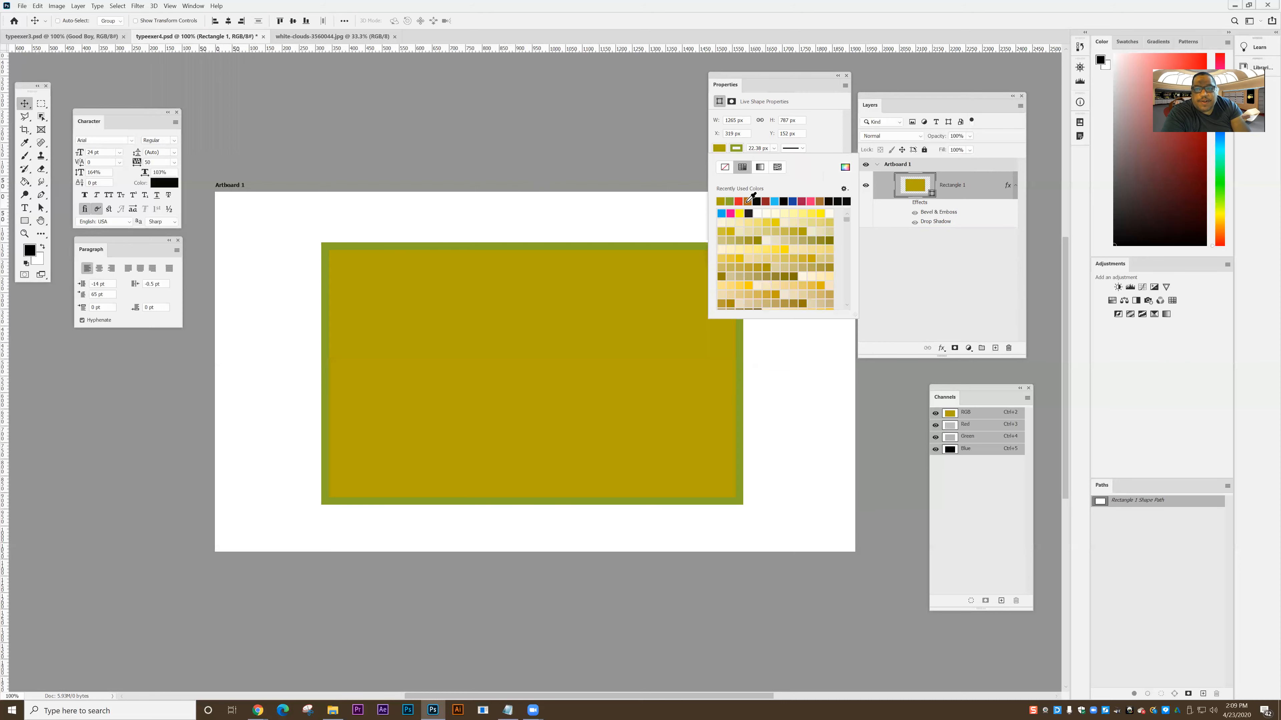
{"action": "left_click", "coordinate": [774, 202]}
{"action": "left_click", "coordinate": [812, 141]}
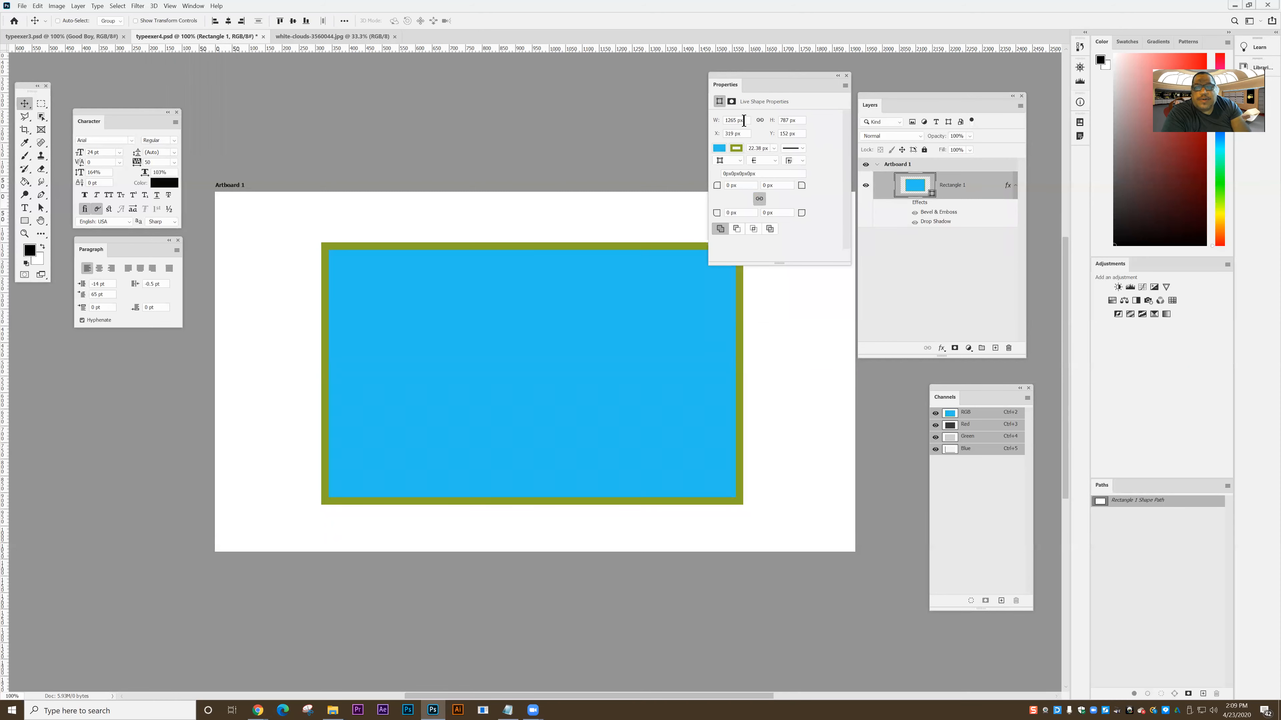
Step: Set the rectangle's width to 1400 px
{"action": "left_click_drag", "start_coordinate": [725, 120], "coordinate": [737, 120]}
{"action": "type", "text": "1400"}
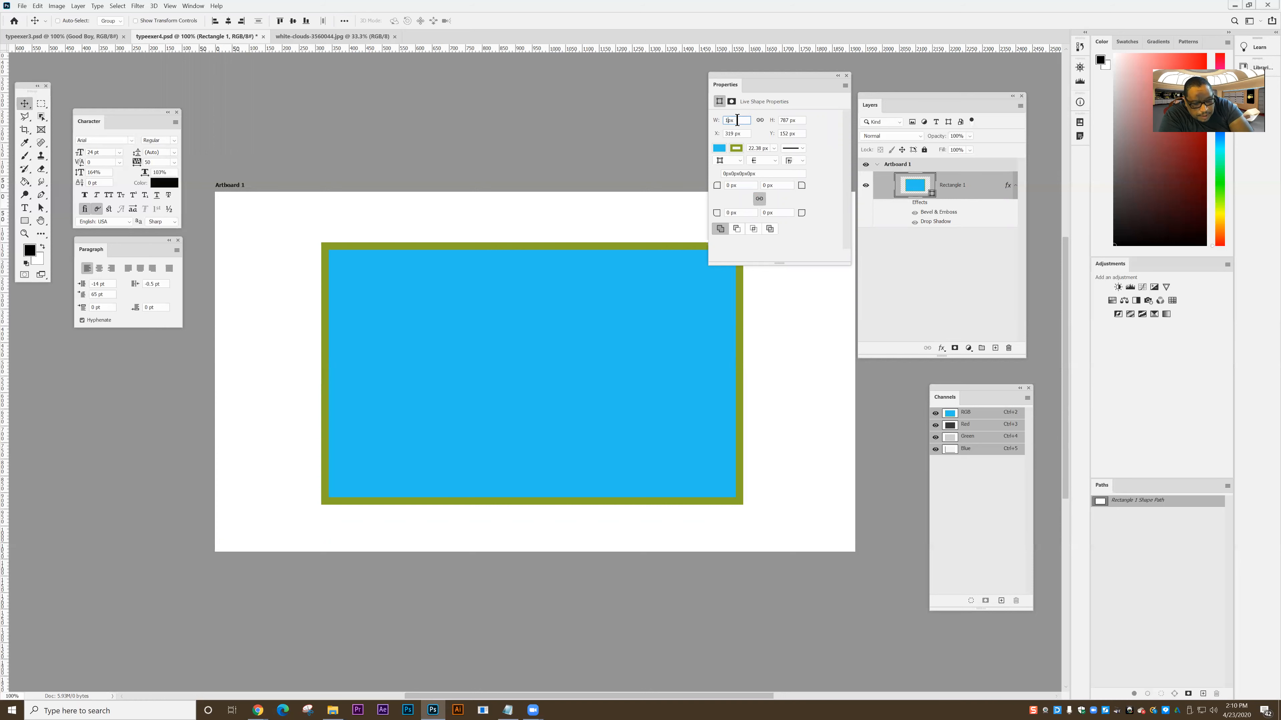
{"action": "key", "text": "Return"}
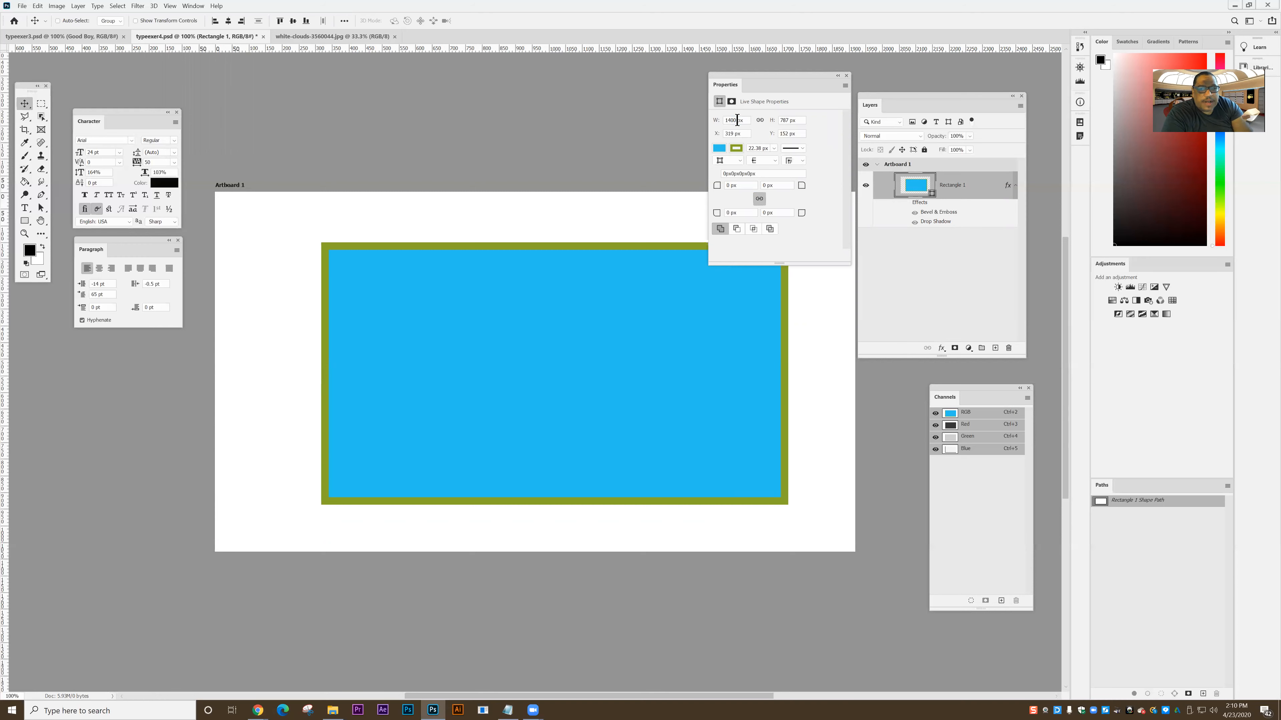
Step: Scale the rectangle proportionally with Free Transform to 1500 px wide, pulling its left side outward
{"action": "left_click", "coordinate": [39, 6]}
{"action": "left_click", "coordinate": [58, 212]}
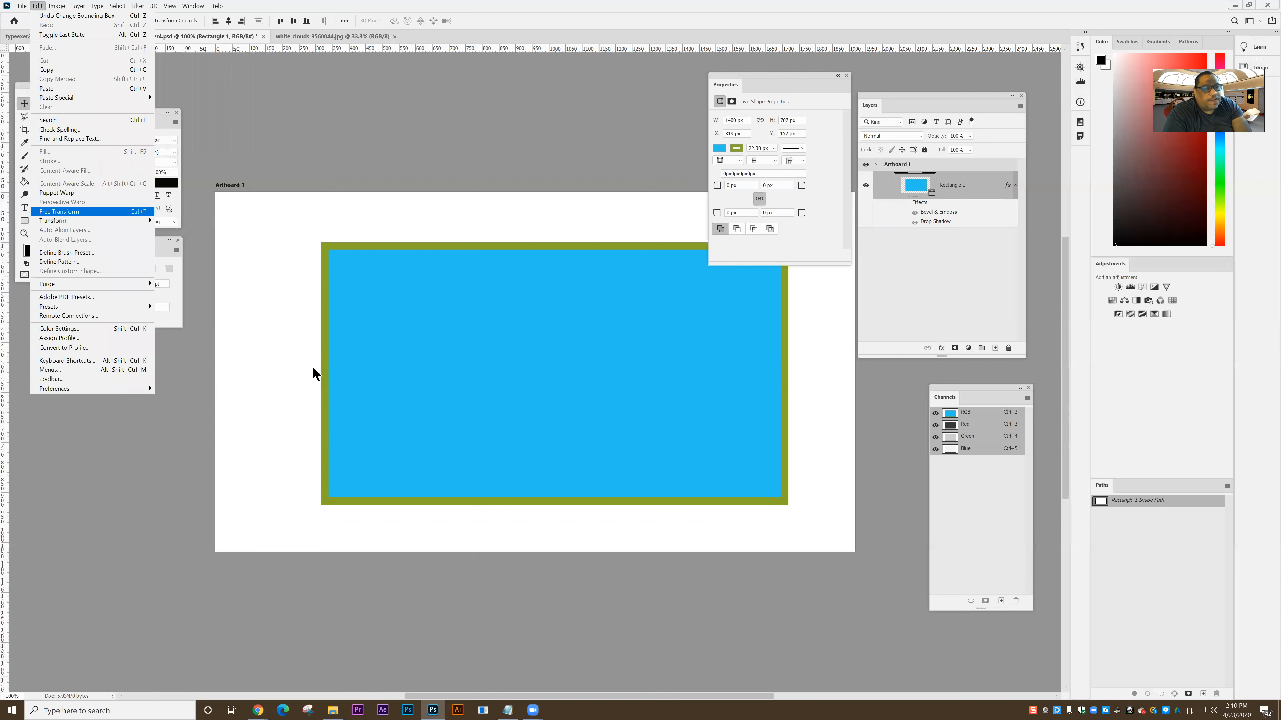
{"action": "left_click_drag", "start_coordinate": [318, 373], "coordinate": [288, 373]}
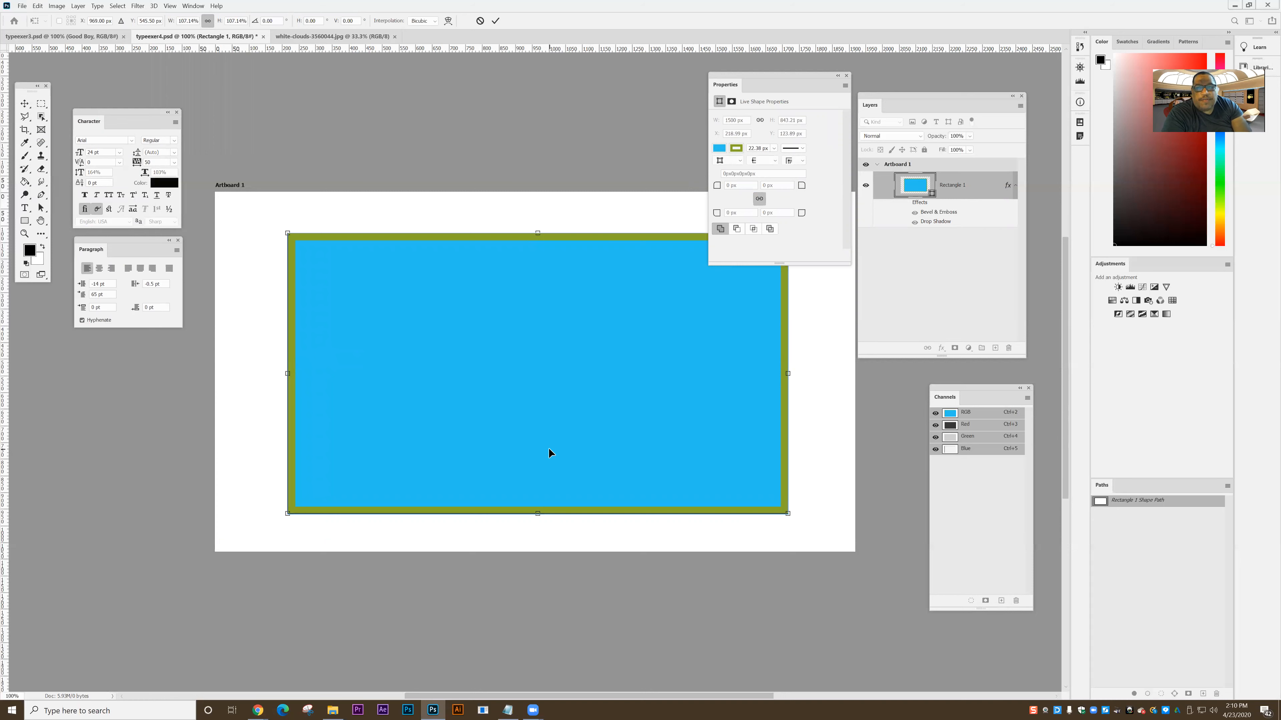
{"action": "left_click", "coordinate": [495, 21]}
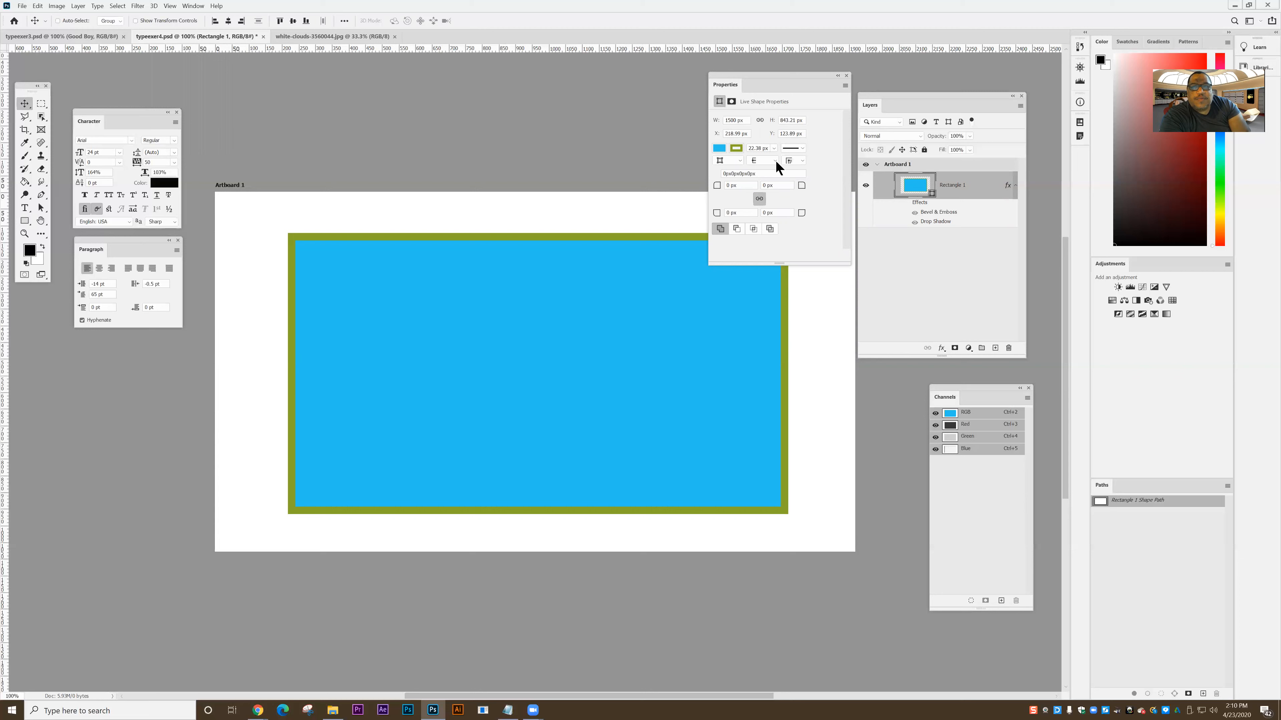
Step: Set the rectangle's X and Y position to 0 px so it sits in the artboard's upper-left corner
{"action": "left_click", "coordinate": [738, 133]}
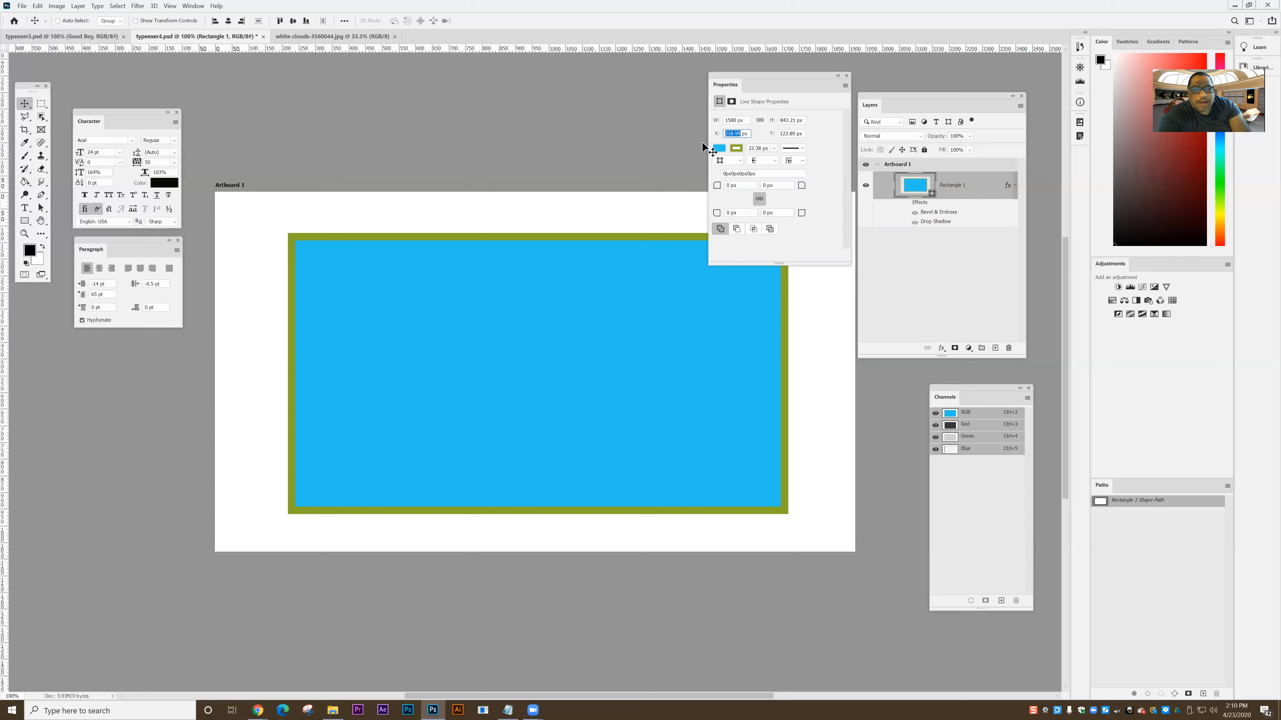
{"action": "type", "text": "0"}
{"action": "key", "text": "Tab"}
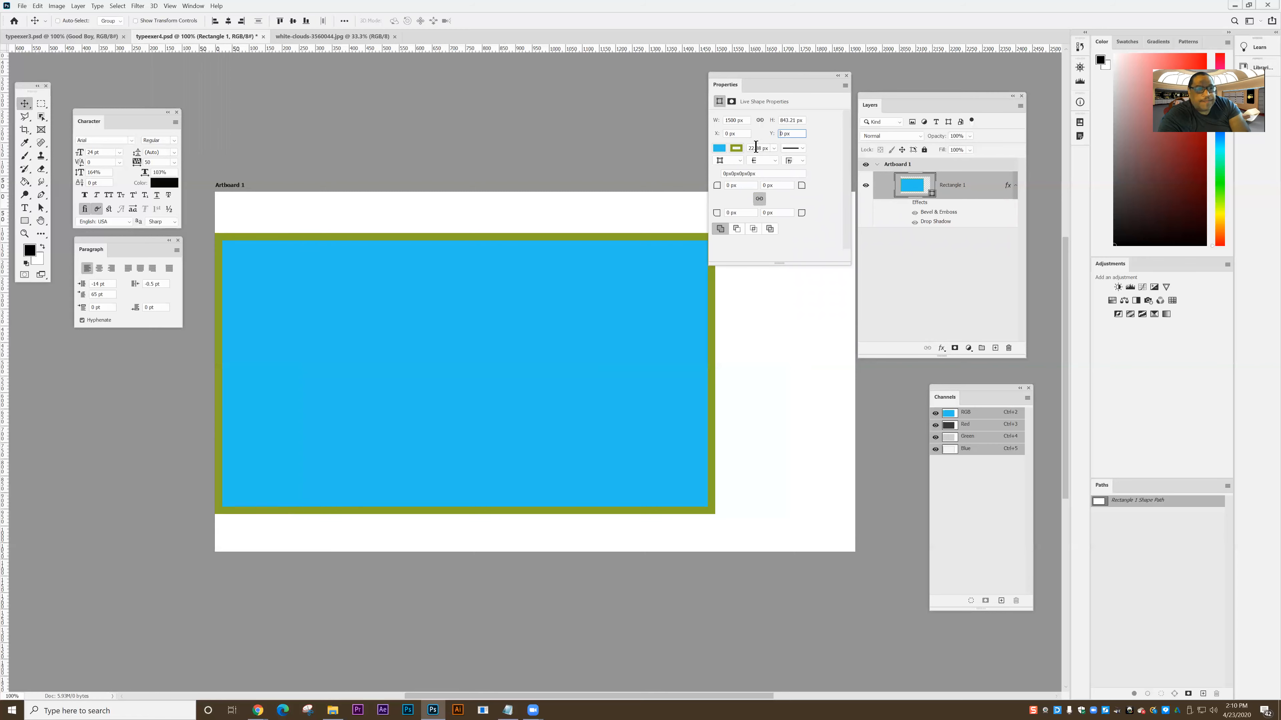
{"action": "type", "text": "0"}
{"action": "key", "text": "Return"}
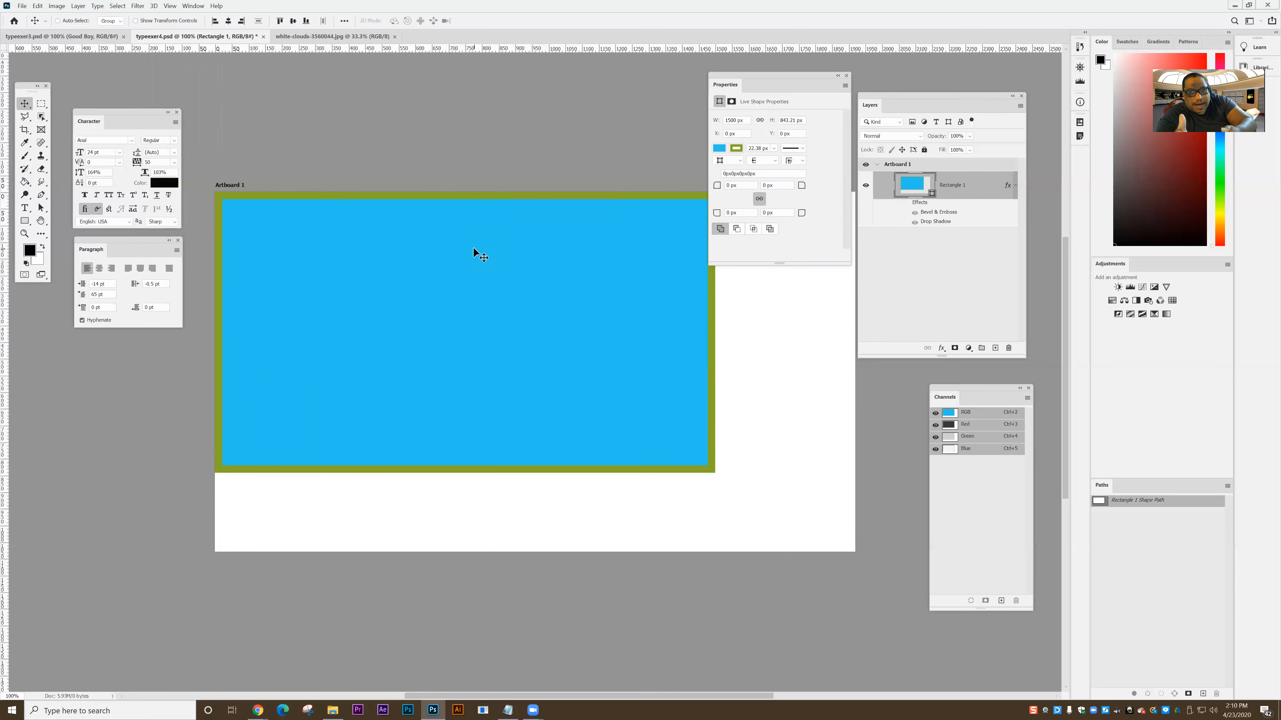
Step: Move the rectangle back toward the middle of the artboard, to about X 218 px and Y 111 px
{"action": "left_click_drag", "start_coordinate": [404, 309], "coordinate": [481, 348]}
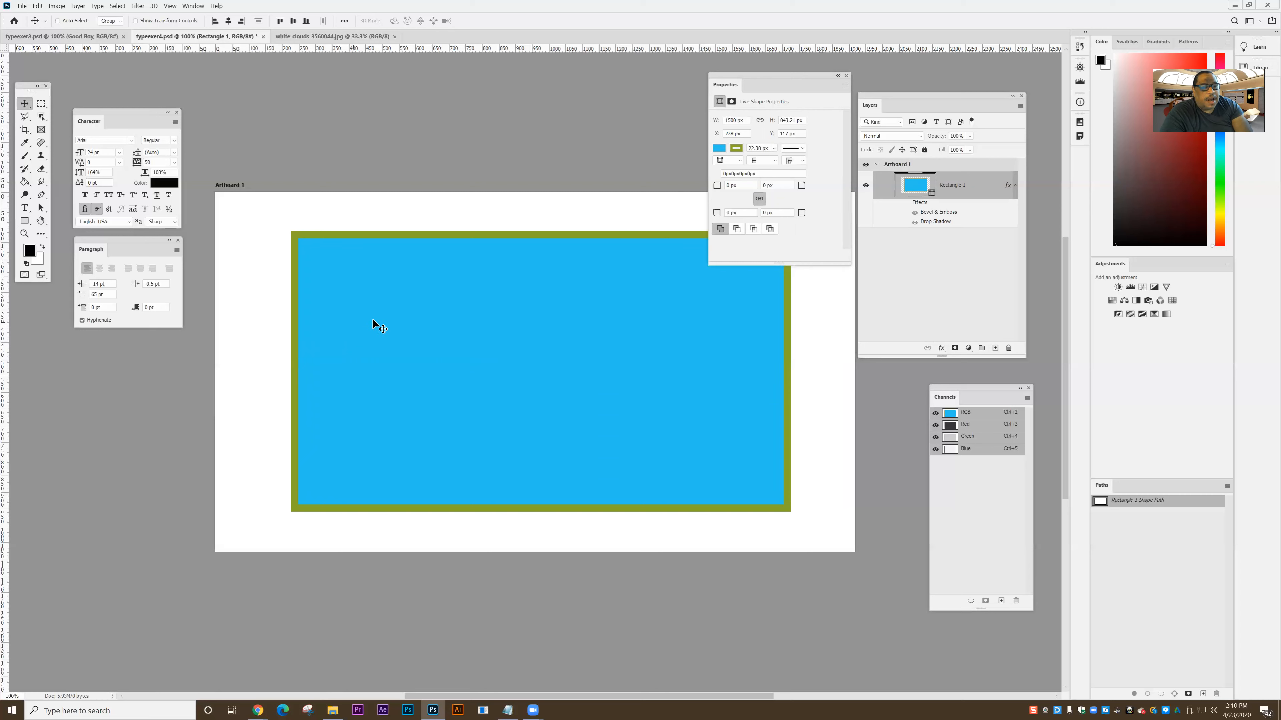
{"action": "left_click_drag", "start_coordinate": [358, 311], "coordinate": [356, 308]}
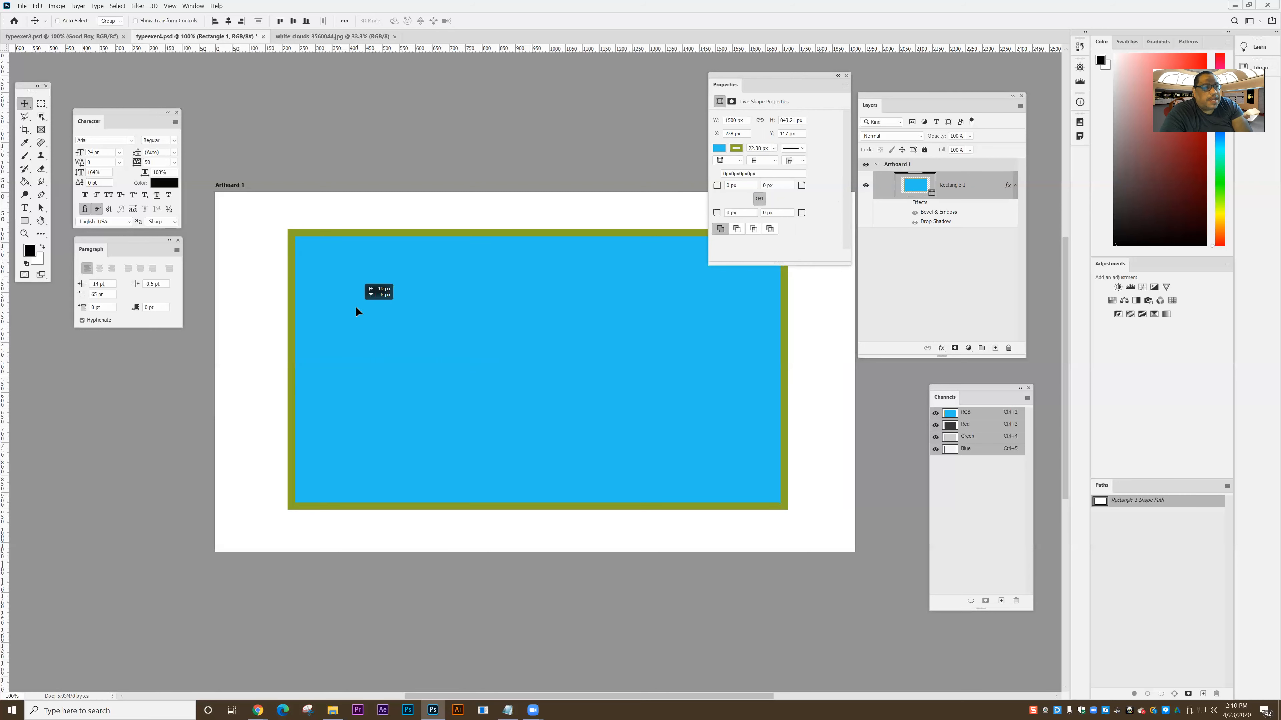
Step: Move the rectangle's upper-left anchor point outward with the Direct Selection Tool, converting the live shape into a regular path
{"action": "left_click", "coordinate": [41, 208]}
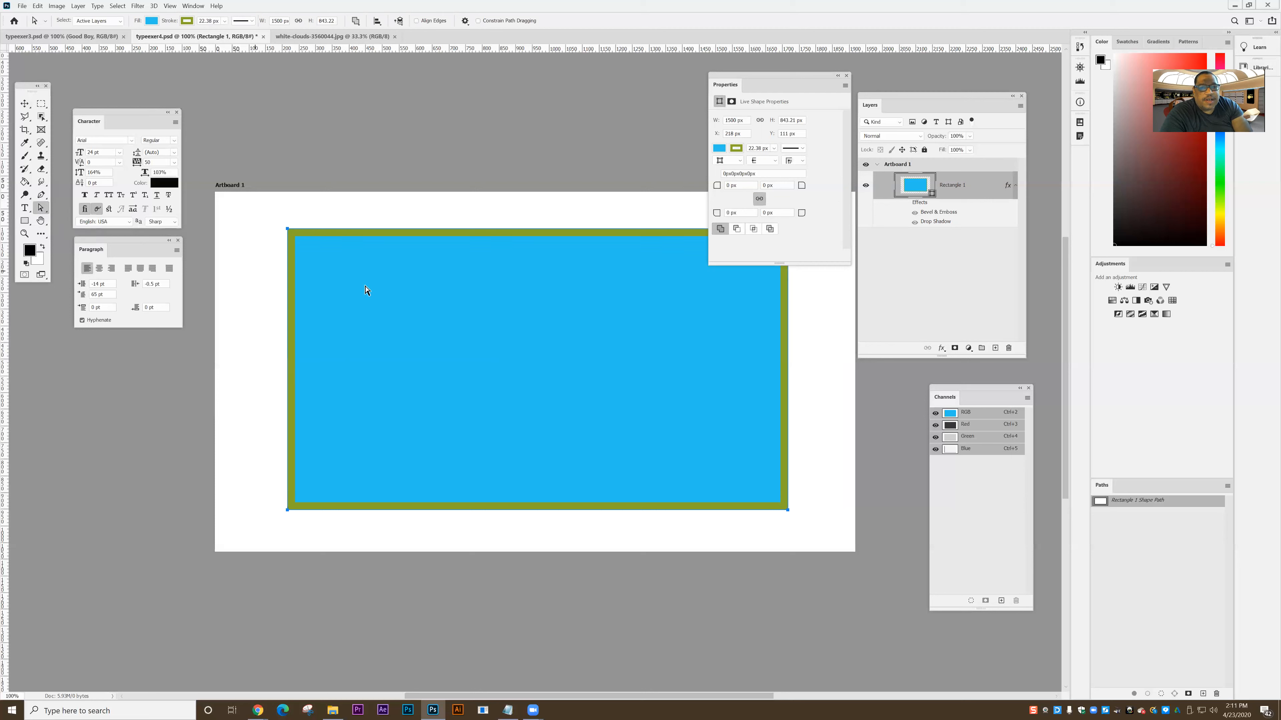
{"action": "left_click_drag", "start_coordinate": [775, 82], "coordinate": [781, 76]}
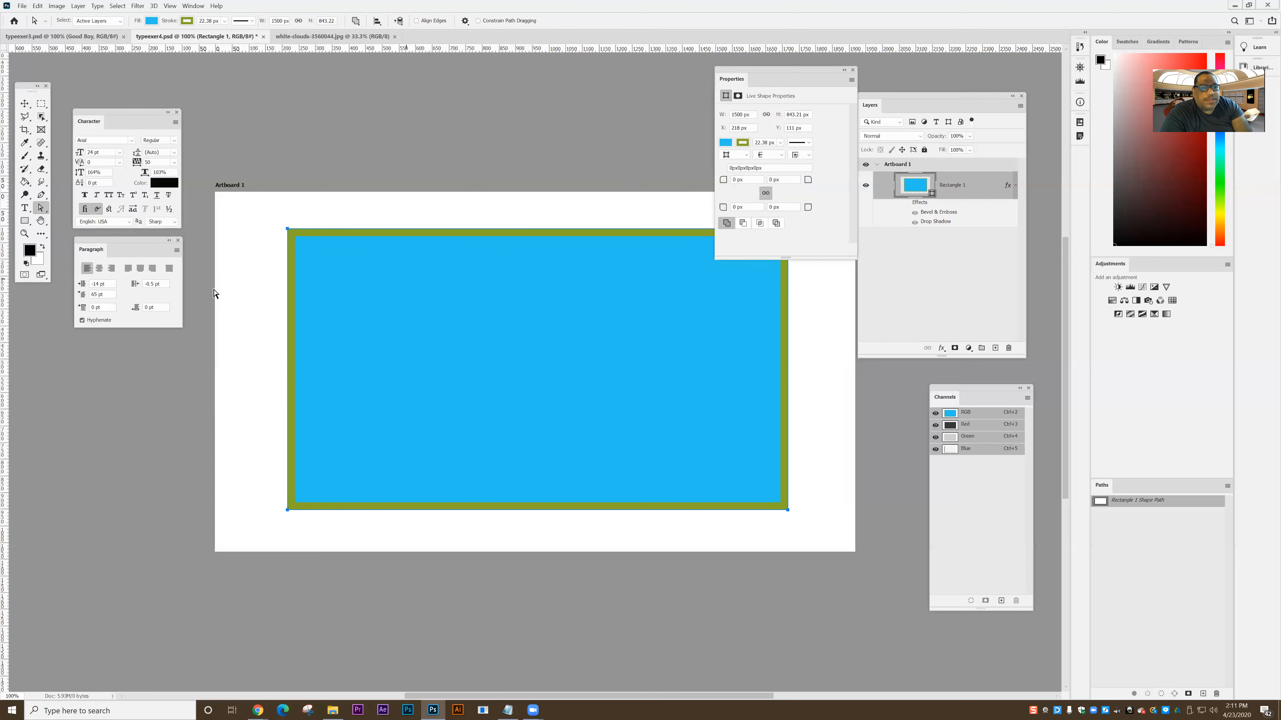
{"action": "left_click", "coordinate": [37, 207]}
{"action": "left_click", "coordinate": [90, 206]}
{"action": "left_click", "coordinate": [262, 227]}
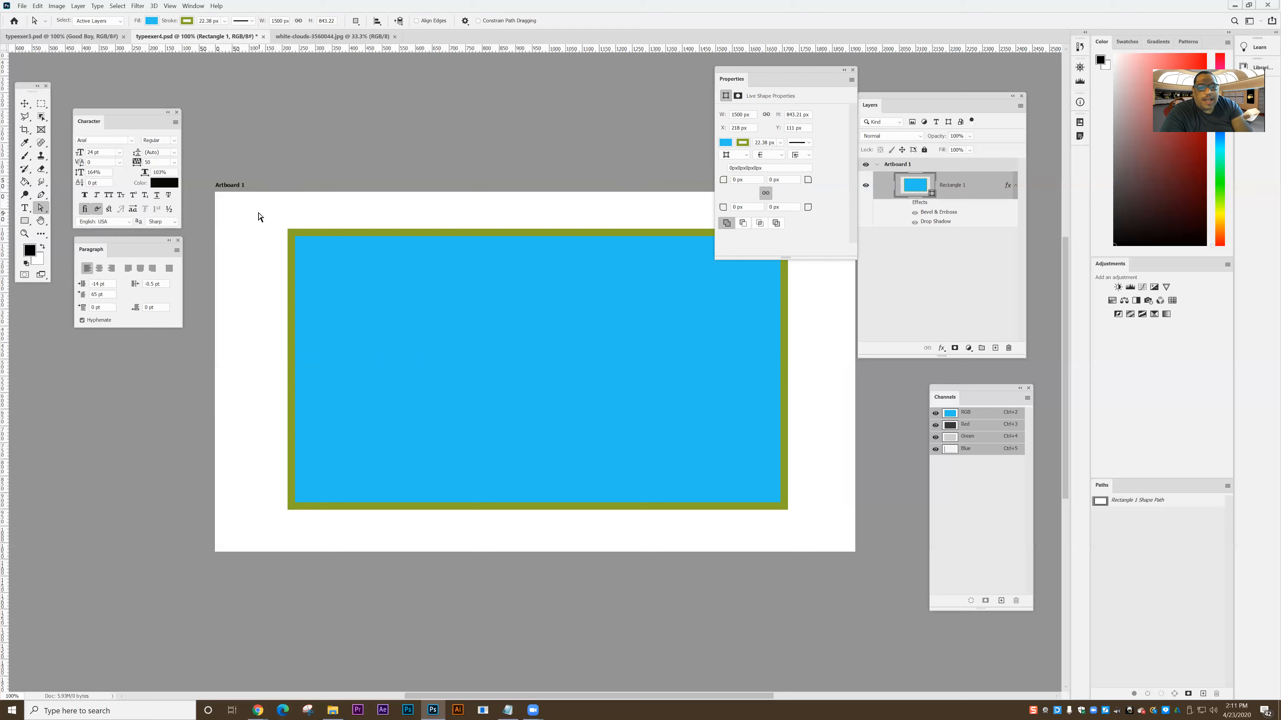
{"action": "left_click_drag", "start_coordinate": [268, 212], "coordinate": [323, 280]}
{"action": "left_click_drag", "start_coordinate": [288, 231], "coordinate": [245, 216]}
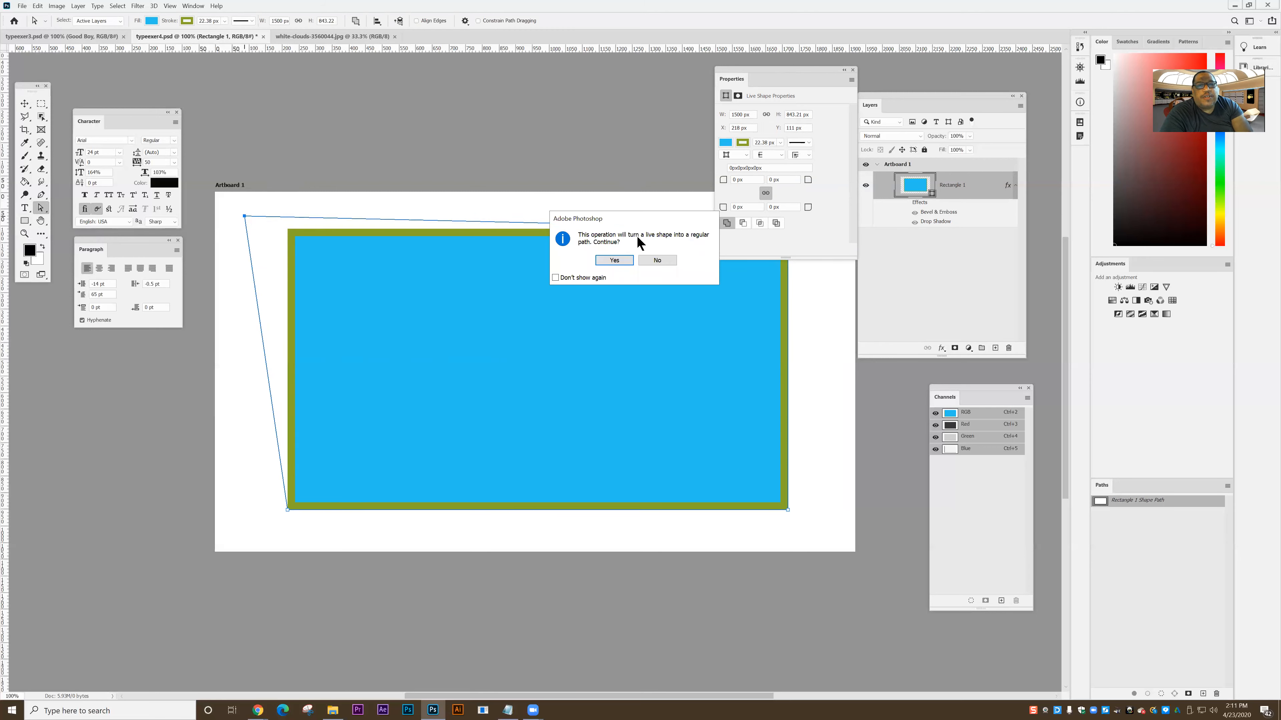
{"action": "left_click", "coordinate": [613, 259]}
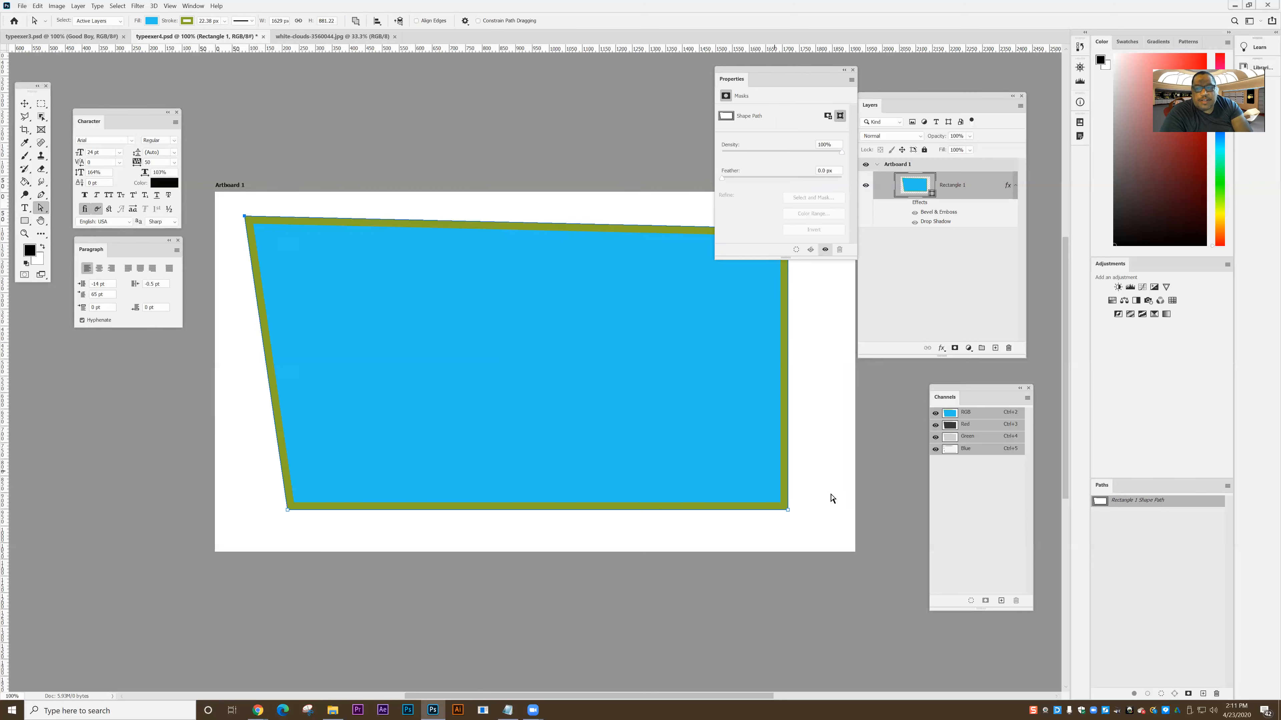
Step: Pull the shape's lower-right anchor point outward and shift the whole shape slightly up and to the left
{"action": "left_click_drag", "start_coordinate": [812, 482], "coordinate": [840, 527]}
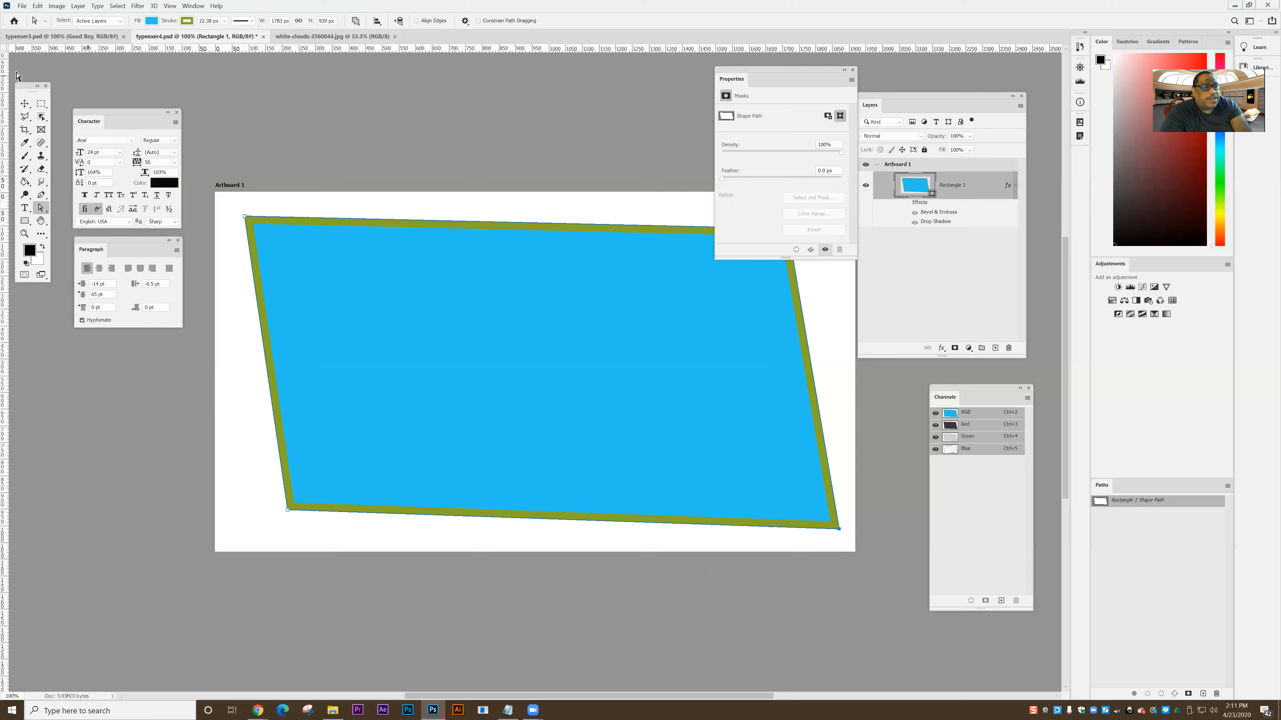
{"action": "left_click", "coordinate": [26, 105]}
{"action": "left_click_drag", "start_coordinate": [303, 259], "coordinate": [291, 255]}
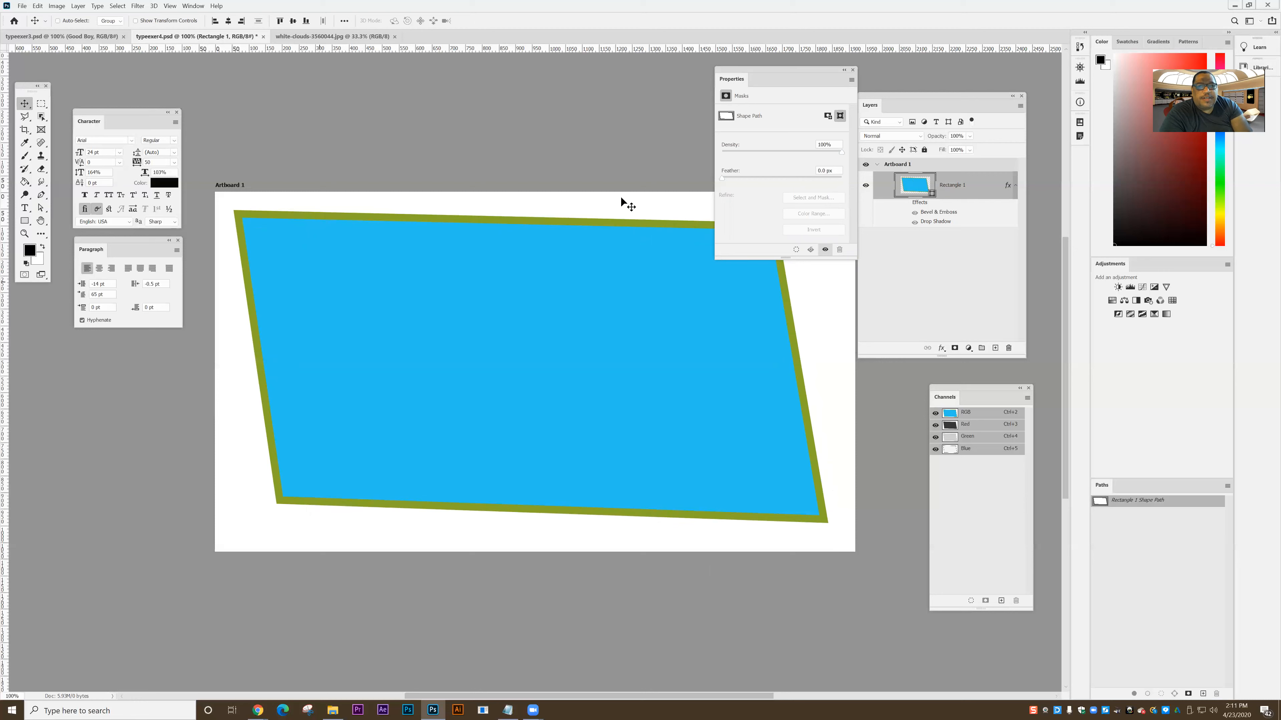
Step: Draw an ellipse about 711 px wide over the shape's left edge as a new layer, and delete that layer
{"action": "left_click", "coordinate": [25, 221]}
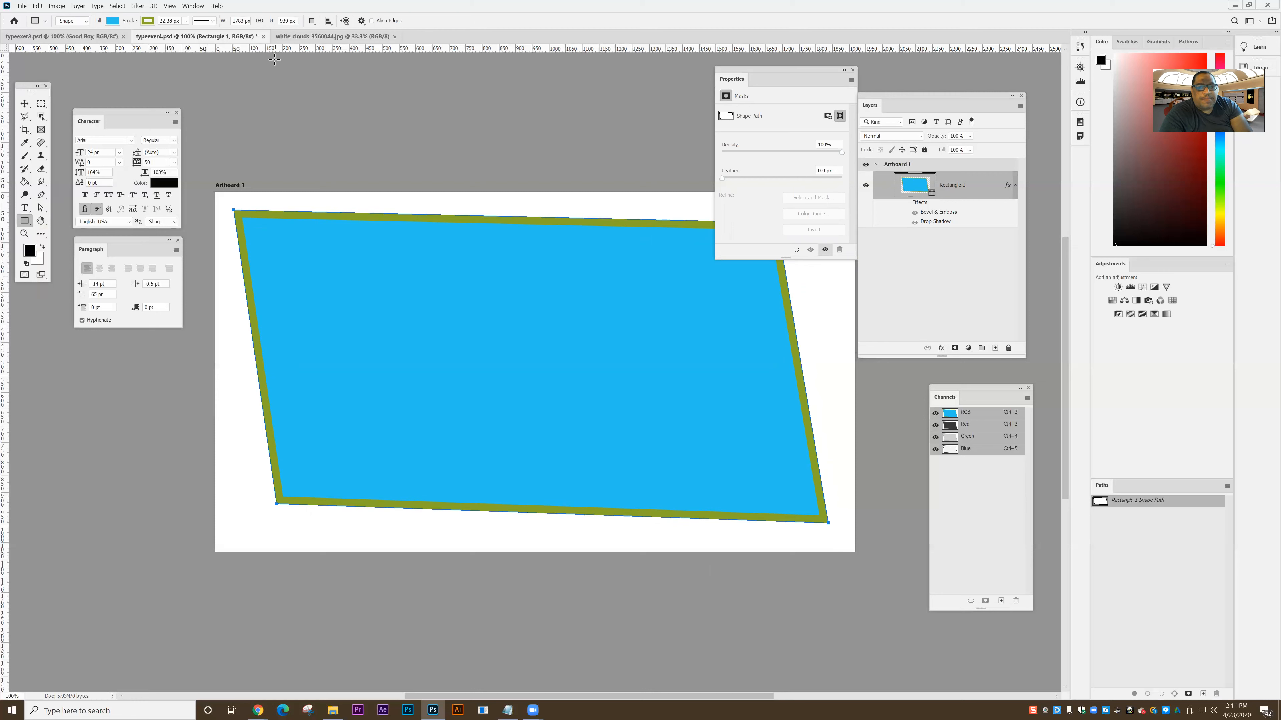
{"action": "left_click", "coordinate": [312, 22]}
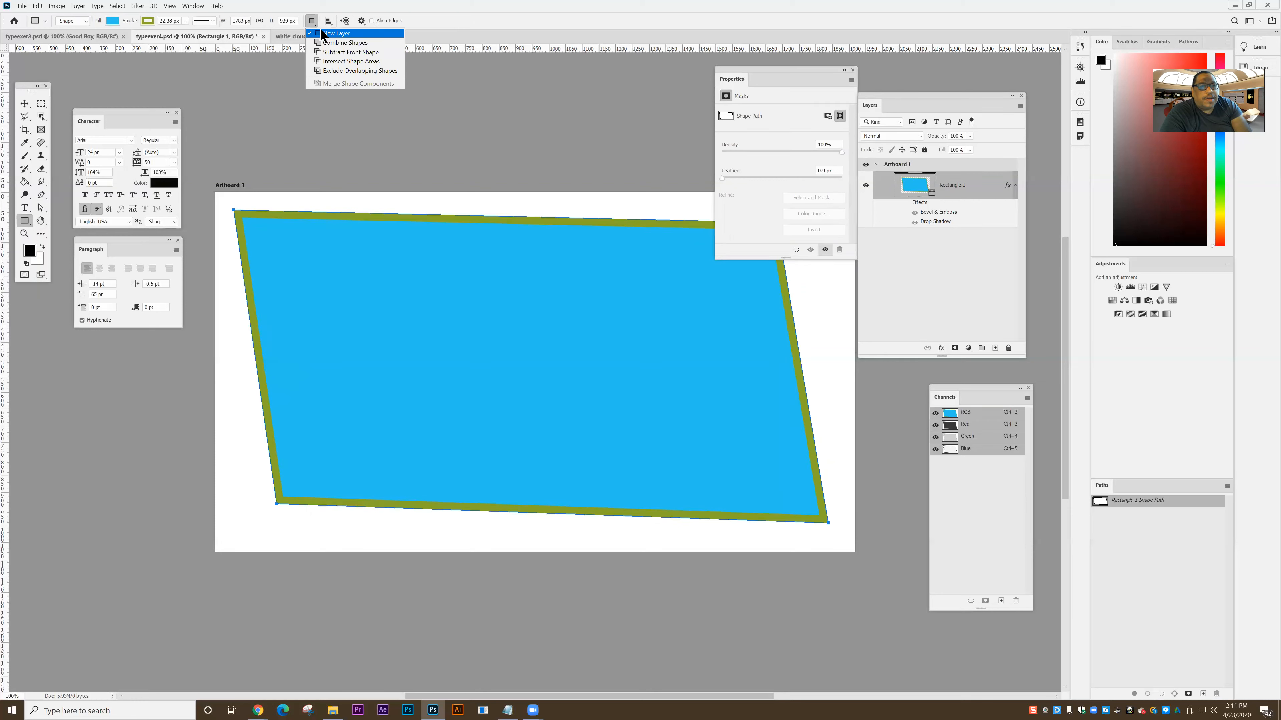
{"action": "left_click", "coordinate": [354, 2]}
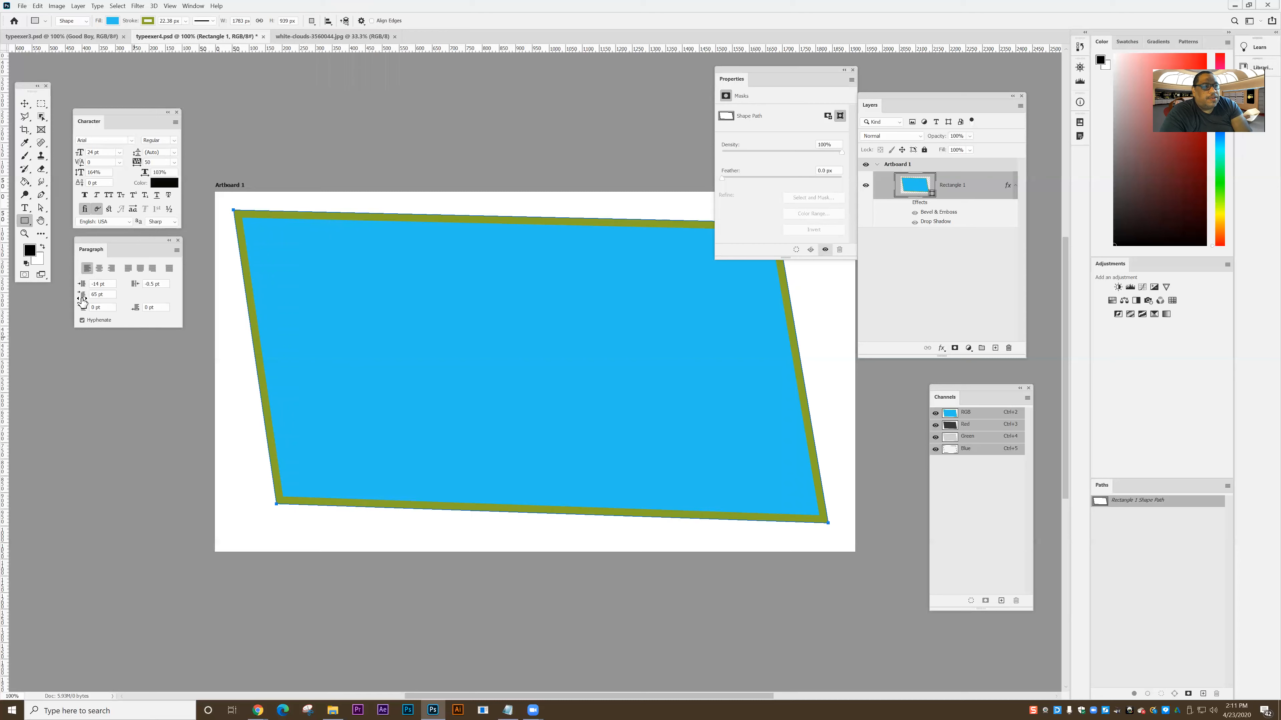
{"action": "left_click", "coordinate": [53, 238]}
{"action": "left_click_drag", "start_coordinate": [235, 296], "coordinate": [472, 456]}
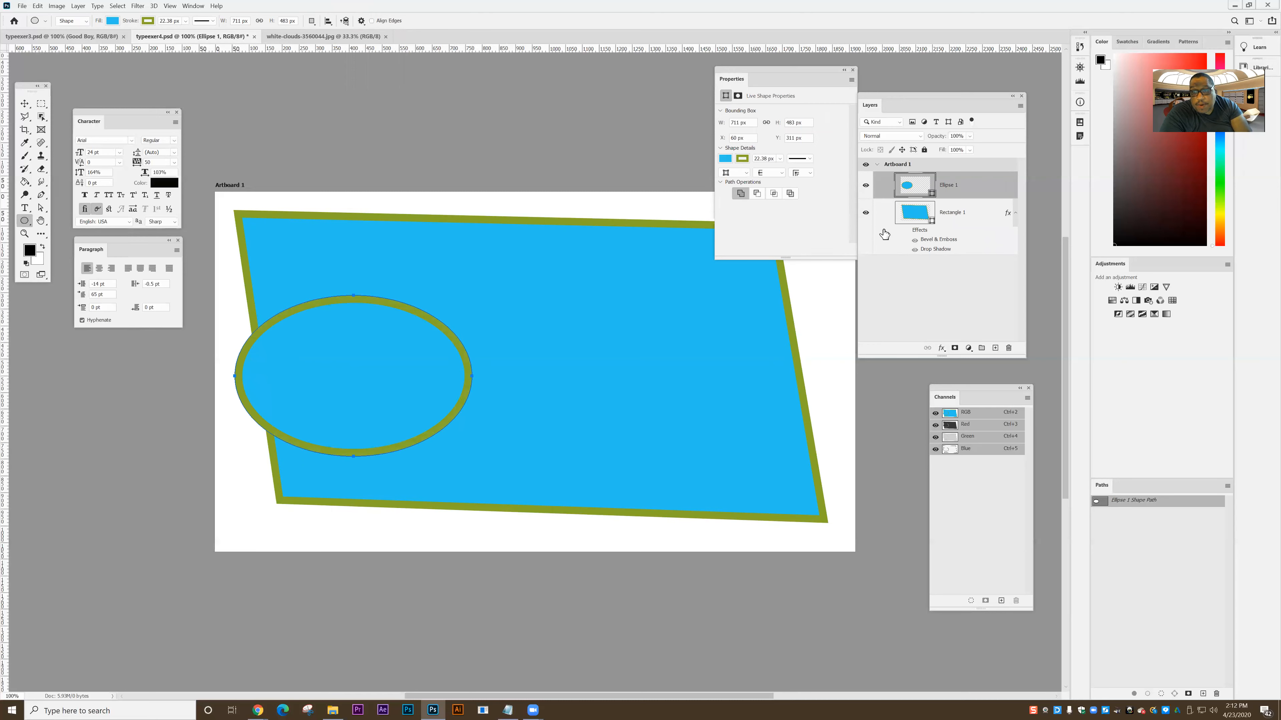
{"action": "left_click_drag", "start_coordinate": [980, 195], "coordinate": [1008, 348]}
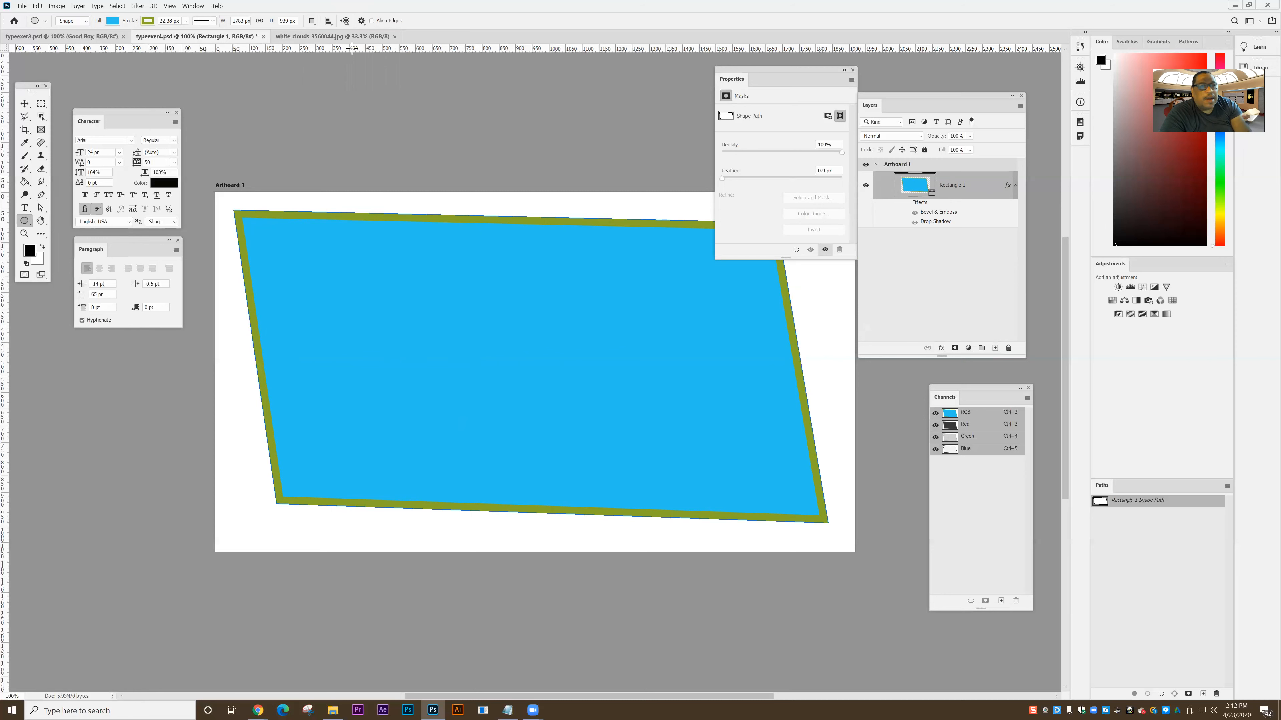
Step: Add an ellipse about 556 × 476 px across the shape's left edge using the Combine Shapes path operation
{"action": "left_click", "coordinate": [315, 23]}
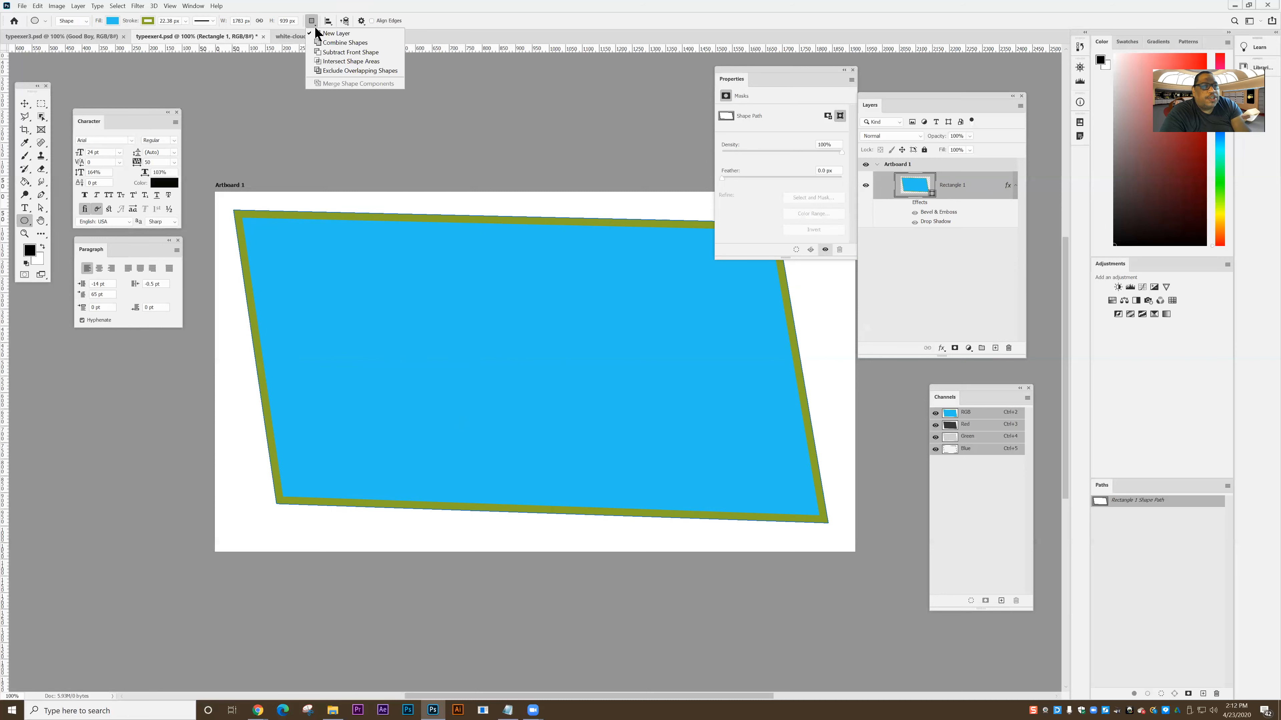
{"action": "left_click", "coordinate": [317, 45]}
{"action": "left_click_drag", "start_coordinate": [225, 321], "coordinate": [413, 486]}
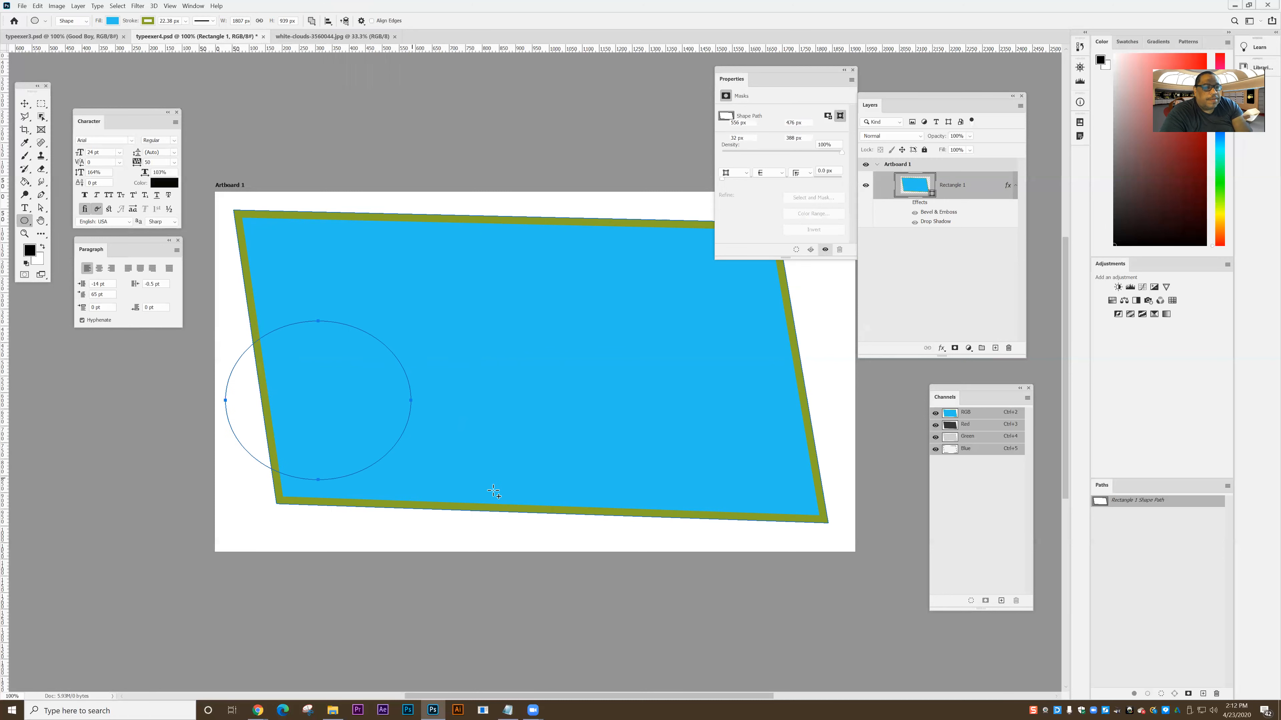
{"action": "left_click", "coordinate": [24, 103]}
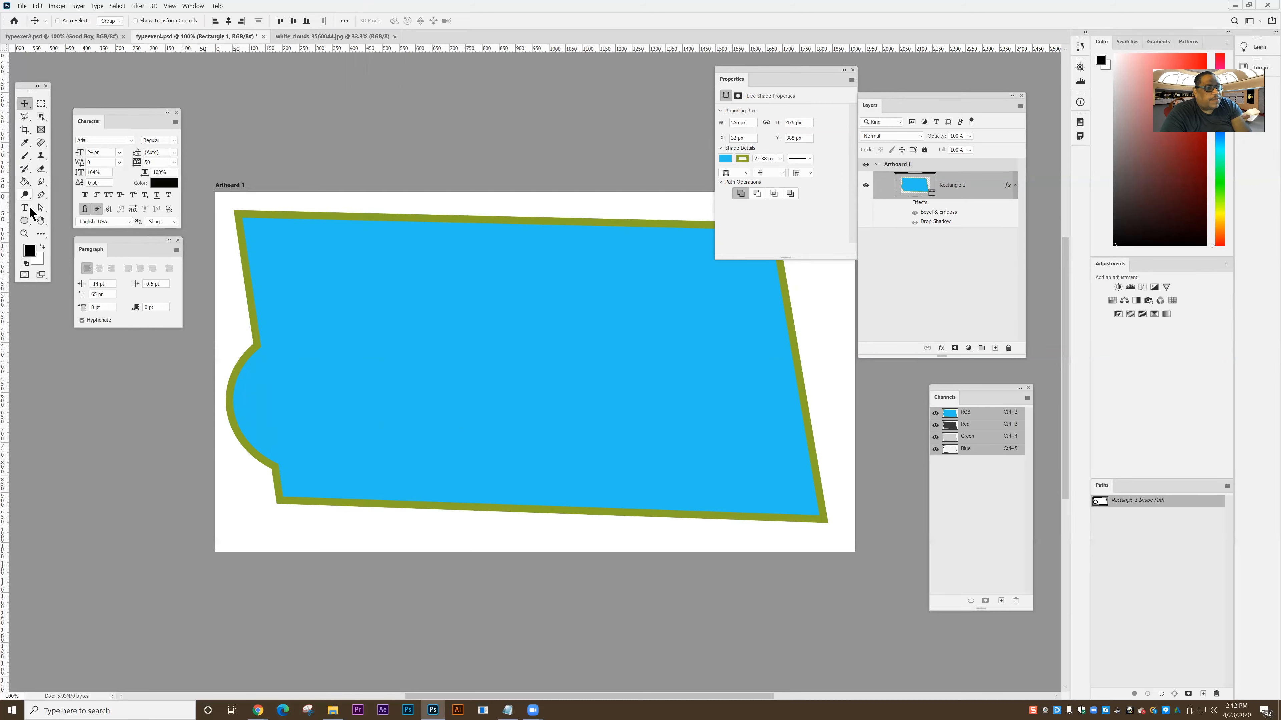
Step: Move the combined ellipse down over the shape's lower-left corner with the Path Selection Tool and deselect the path
{"action": "left_click", "coordinate": [40, 208]}
{"action": "left_click", "coordinate": [62, 207]}
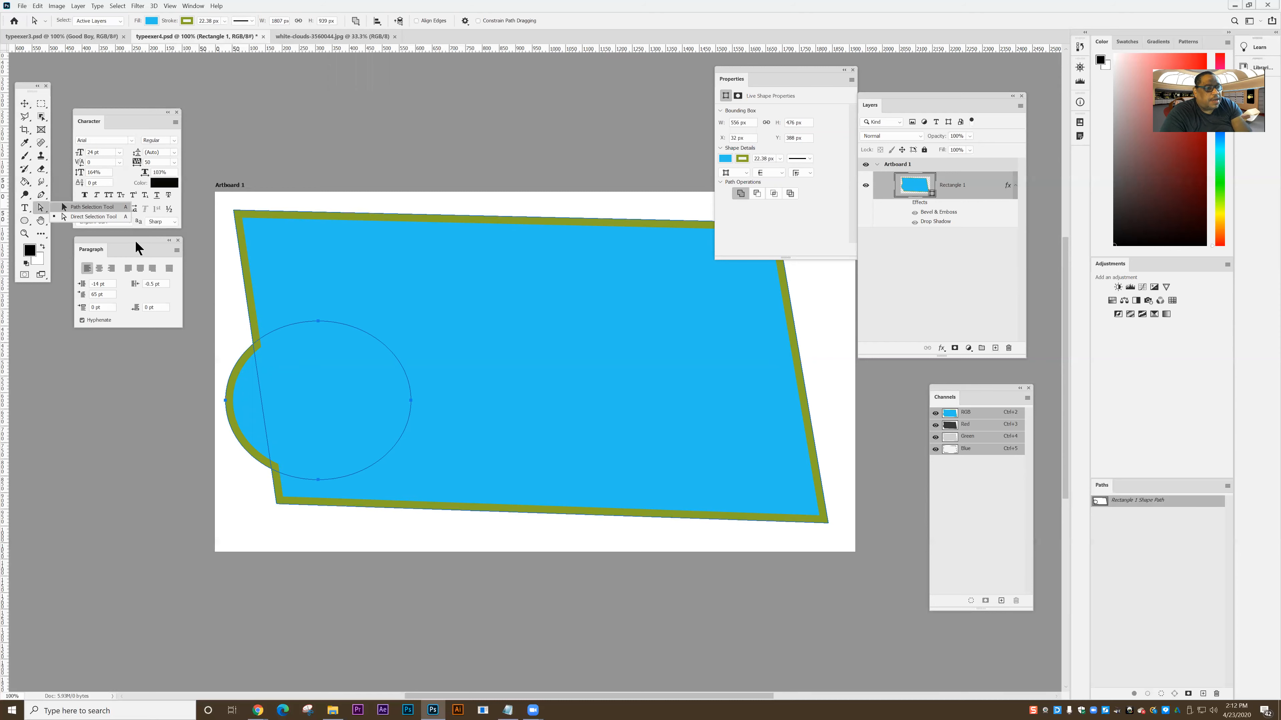
{"action": "left_click_drag", "start_coordinate": [327, 398], "coordinate": [327, 439]}
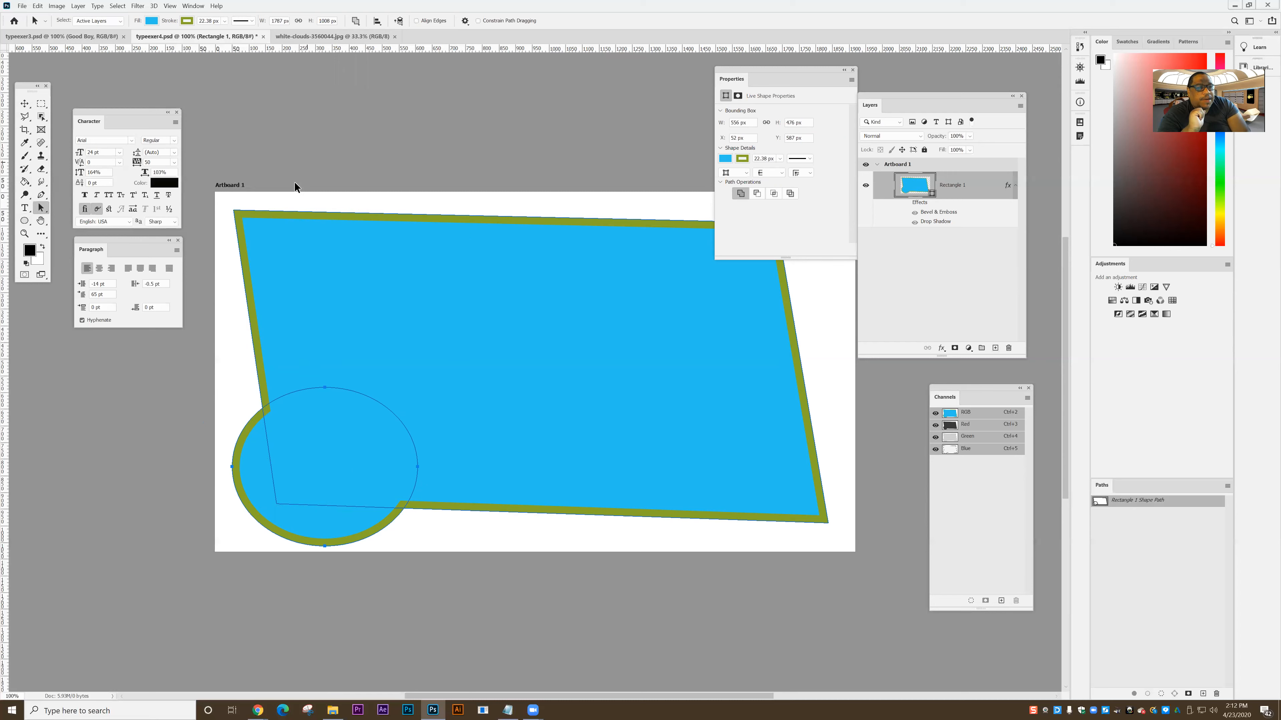
{"action": "left_click", "coordinate": [271, 189]}
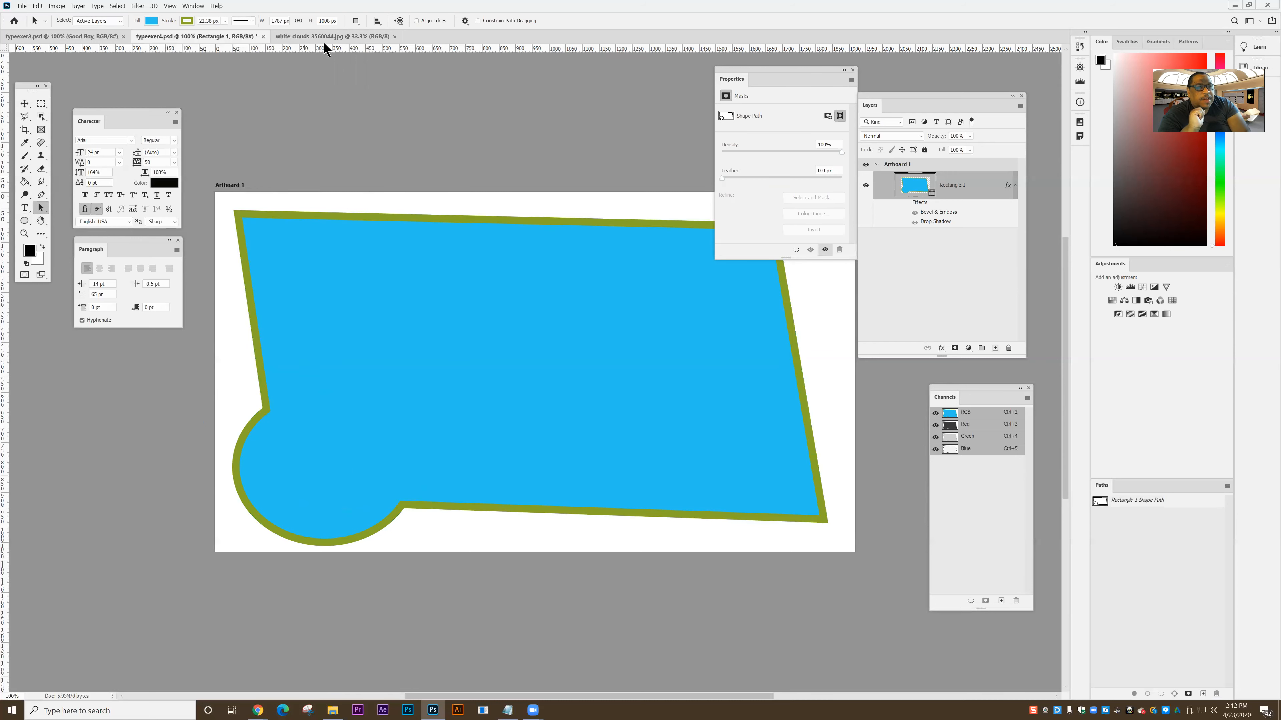
Step: Try to subtract an ellipse about 544 × 372 px from the shape's upper edge, and delete the resulting ellipse layer
{"action": "left_click", "coordinate": [355, 22]}
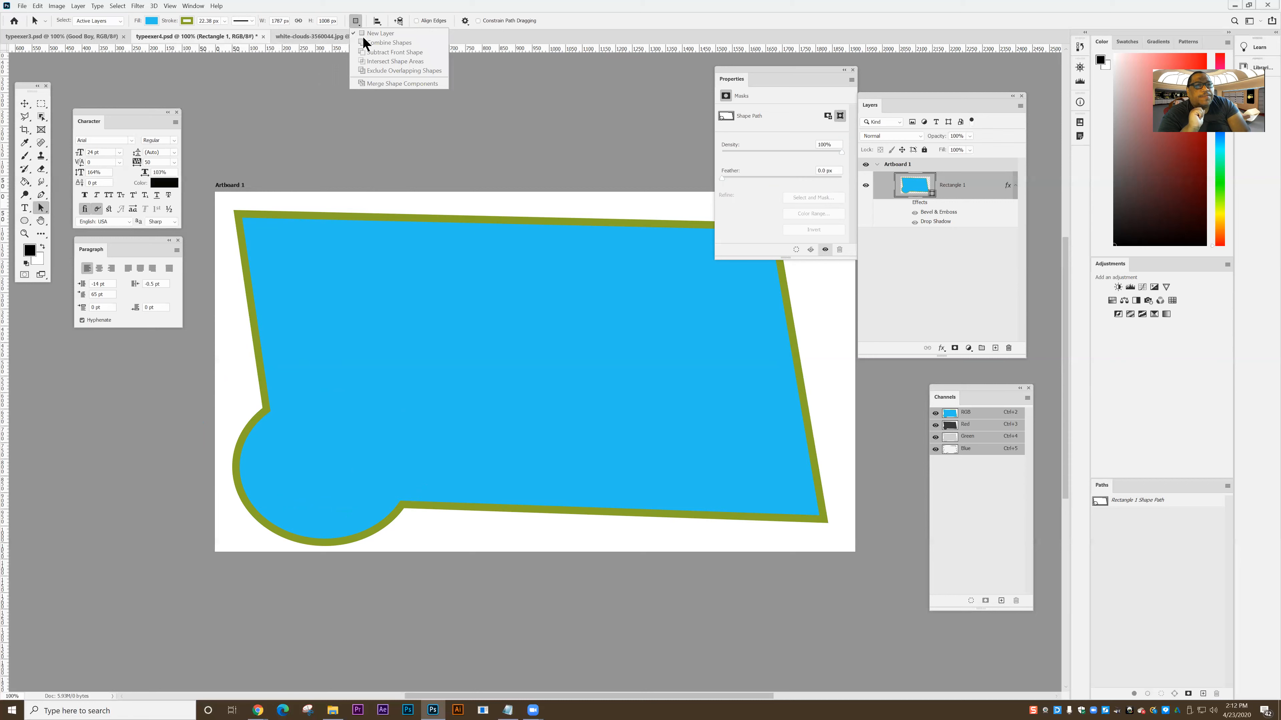
{"action": "left_click", "coordinate": [318, 138]}
{"action": "left_click", "coordinate": [24, 221]}
{"action": "left_click", "coordinate": [311, 21]}
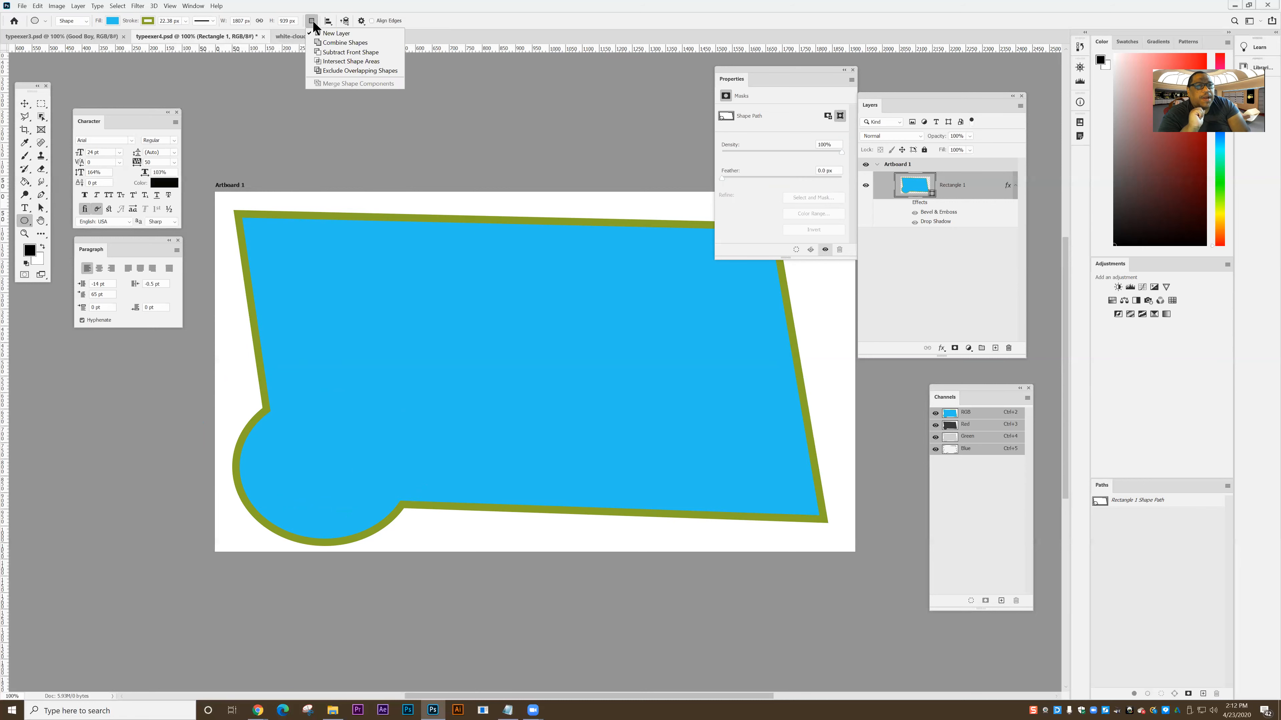
{"action": "left_click", "coordinate": [325, 53]}
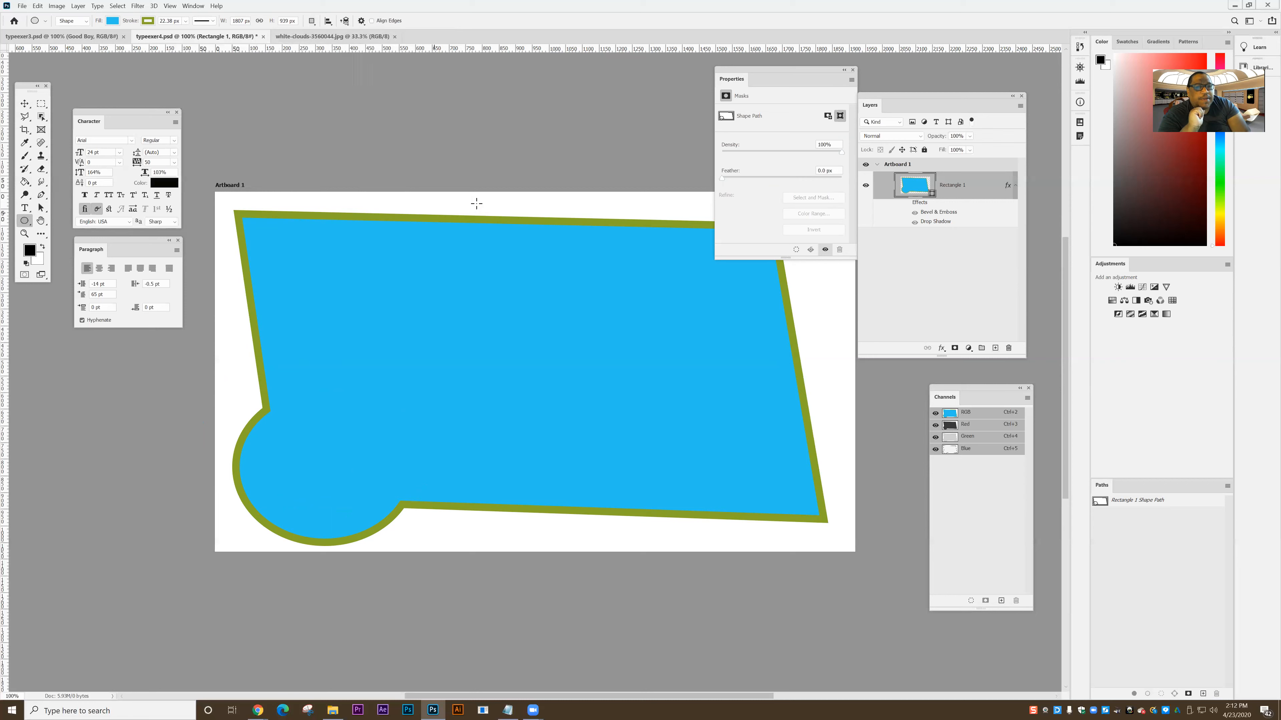
{"action": "left_click_drag", "start_coordinate": [477, 204], "coordinate": [658, 327]}
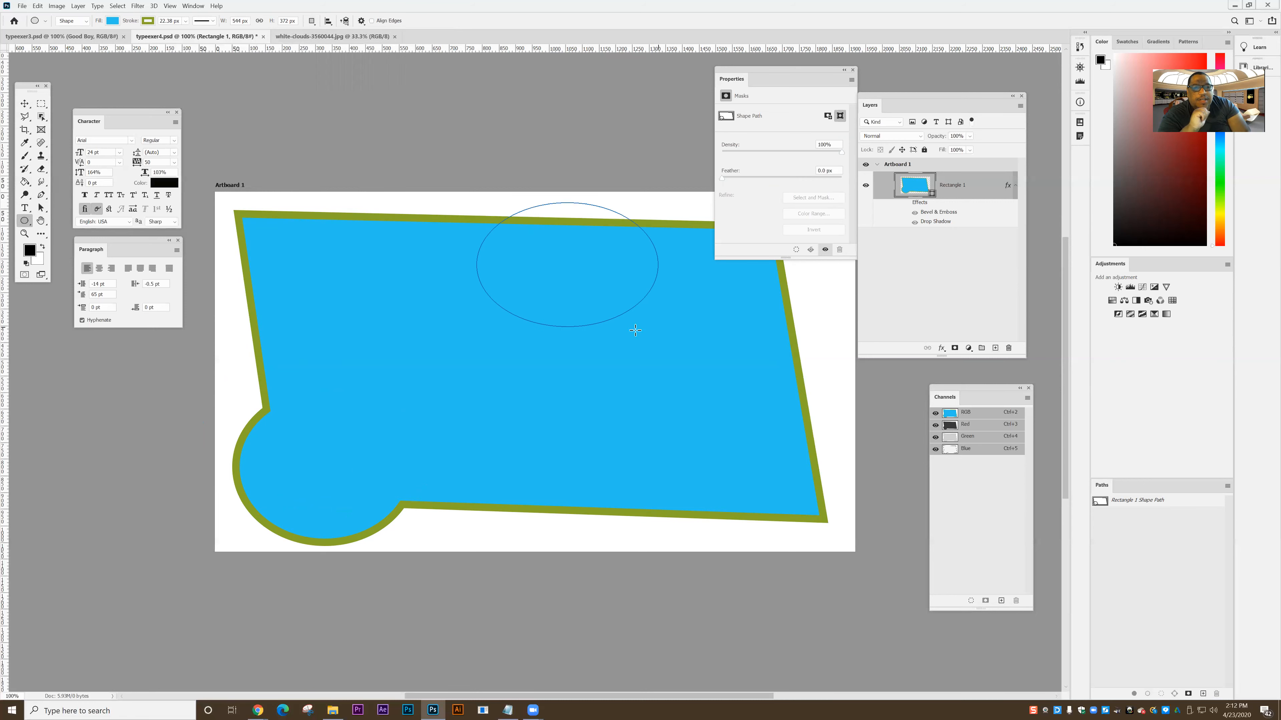
{"action": "left_click_drag", "start_coordinate": [971, 192], "coordinate": [1009, 348]}
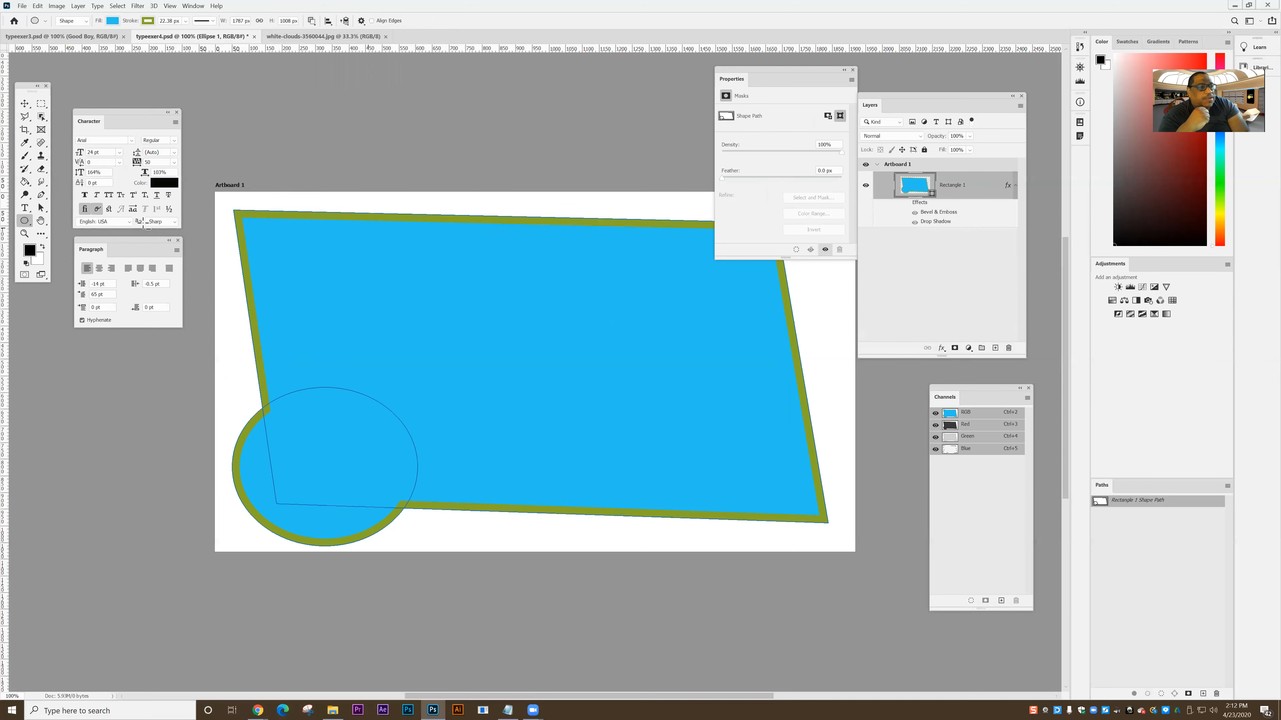
Step: Cut an ellipse about 510 px wide out of the shape's upper edge using the Subtract Front Shape path operation
{"action": "left_click", "coordinate": [311, 22]}
{"action": "left_click", "coordinate": [324, 51]}
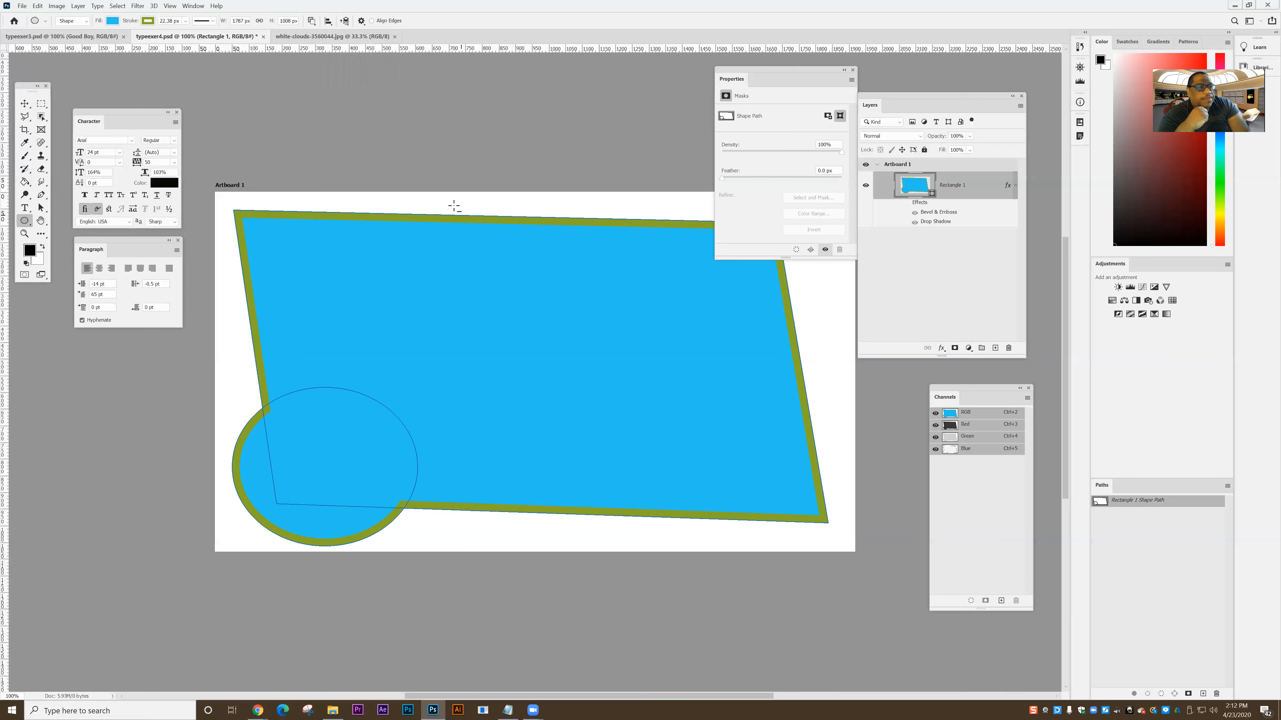
{"action": "left_click_drag", "start_coordinate": [452, 202], "coordinate": [622, 316]}
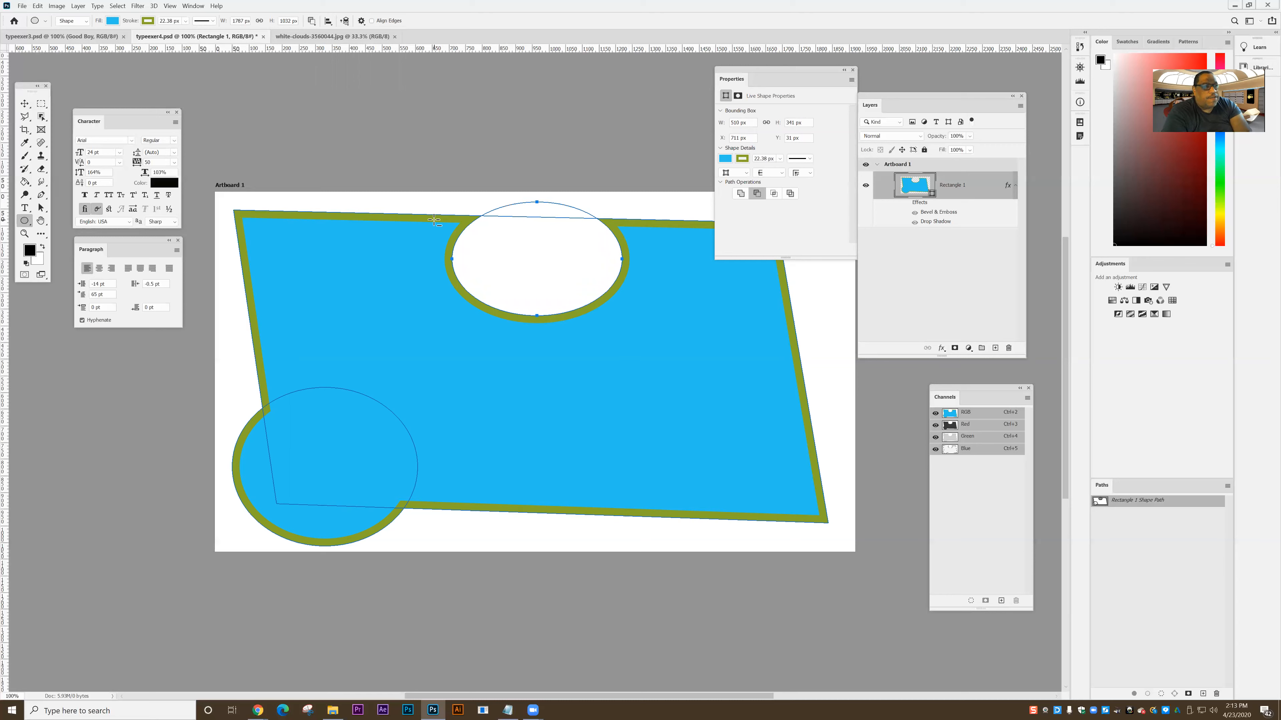
Step: Move the whole compound shape slightly downward and duplicate the Rectangle 1 layer
{"action": "left_click", "coordinate": [24, 103]}
{"action": "left_click_drag", "start_coordinate": [479, 261], "coordinate": [479, 267]}
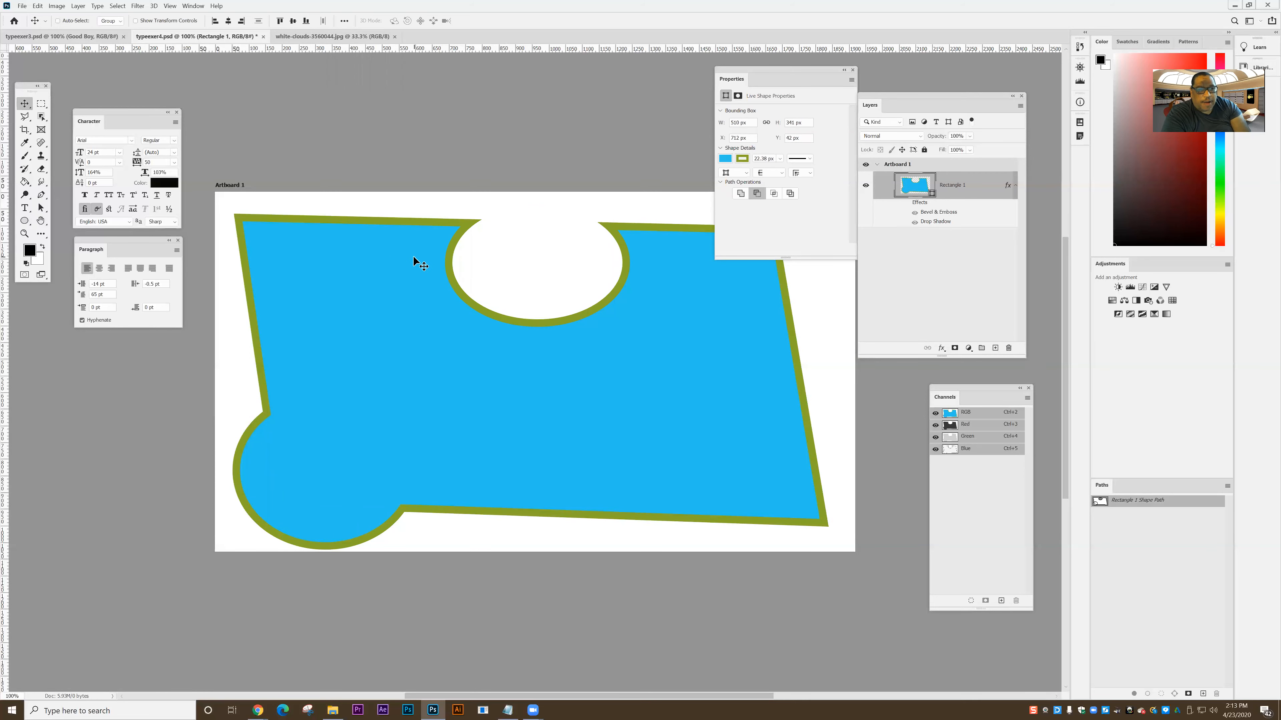
{"action": "left_click_drag", "start_coordinate": [945, 185], "coordinate": [995, 348]}
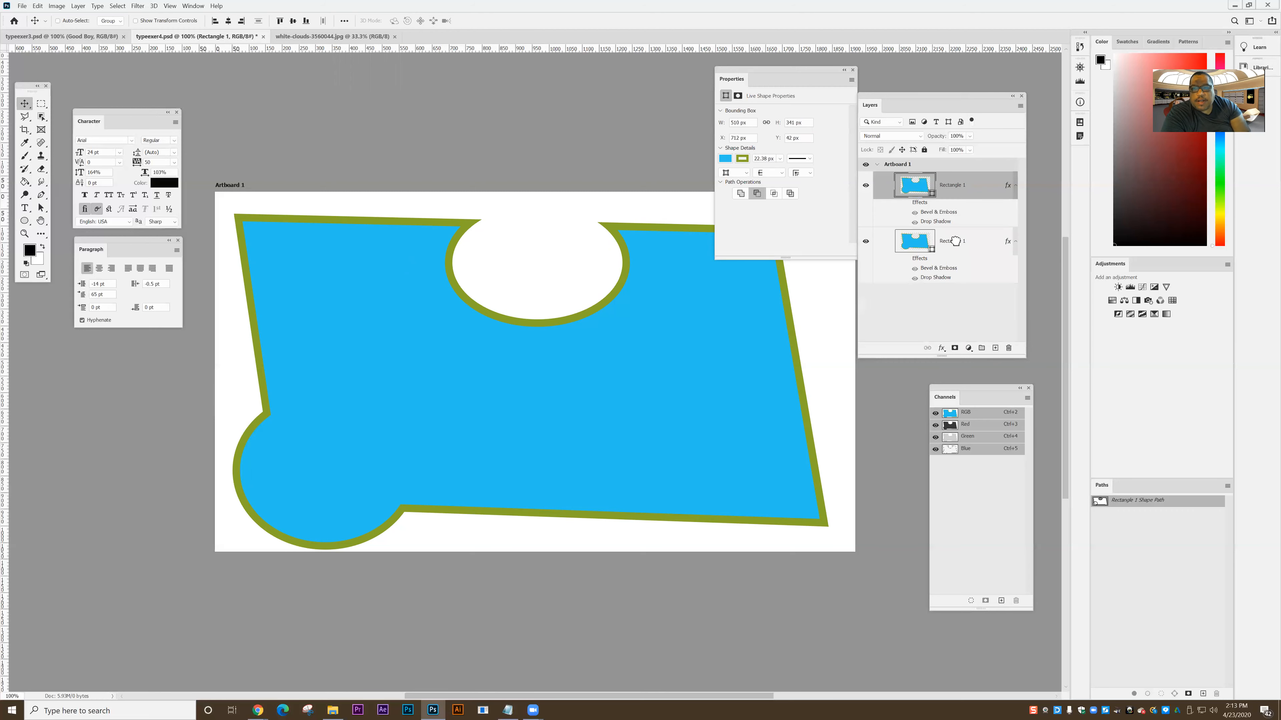
Step: Delete both Rectangle 1 layers and add a new empty layer to Artboard 1
{"action": "left_click_drag", "start_coordinate": [964, 196], "coordinate": [1008, 348]}
{"action": "left_click_drag", "start_coordinate": [961, 196], "coordinate": [1008, 348]}
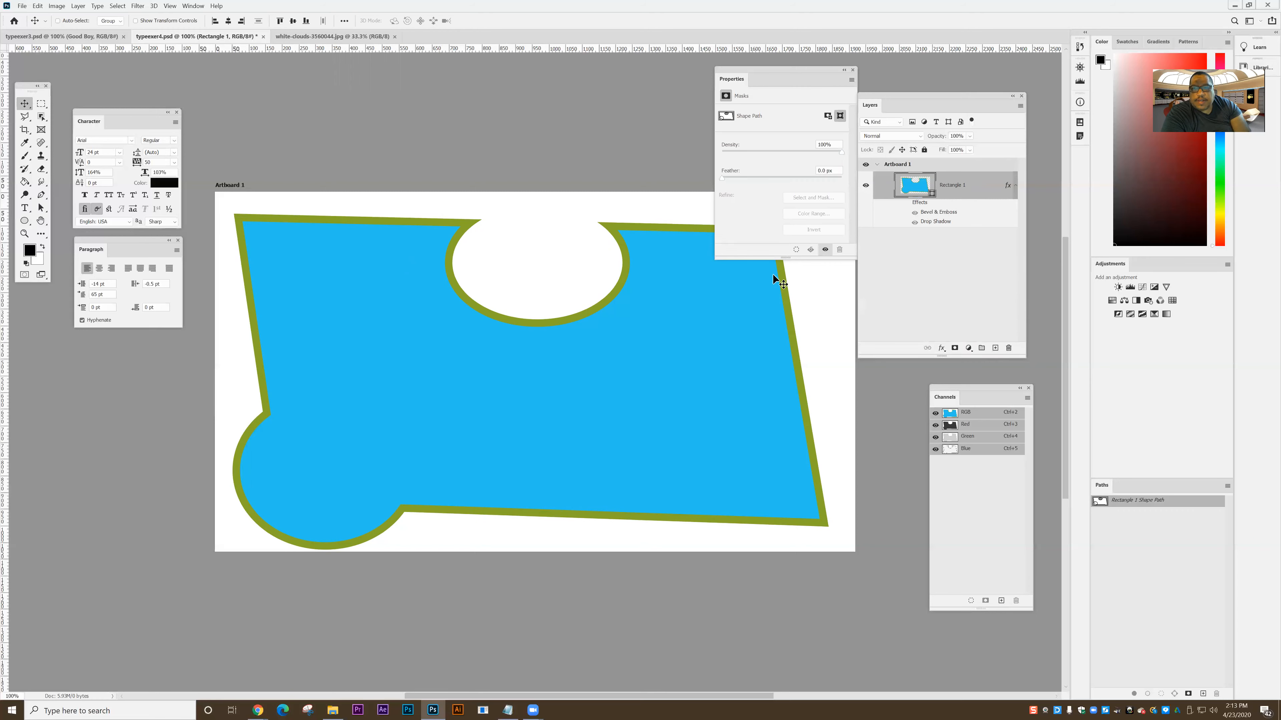
{"action": "left_click_drag", "start_coordinate": [977, 189], "coordinate": [1008, 349]}
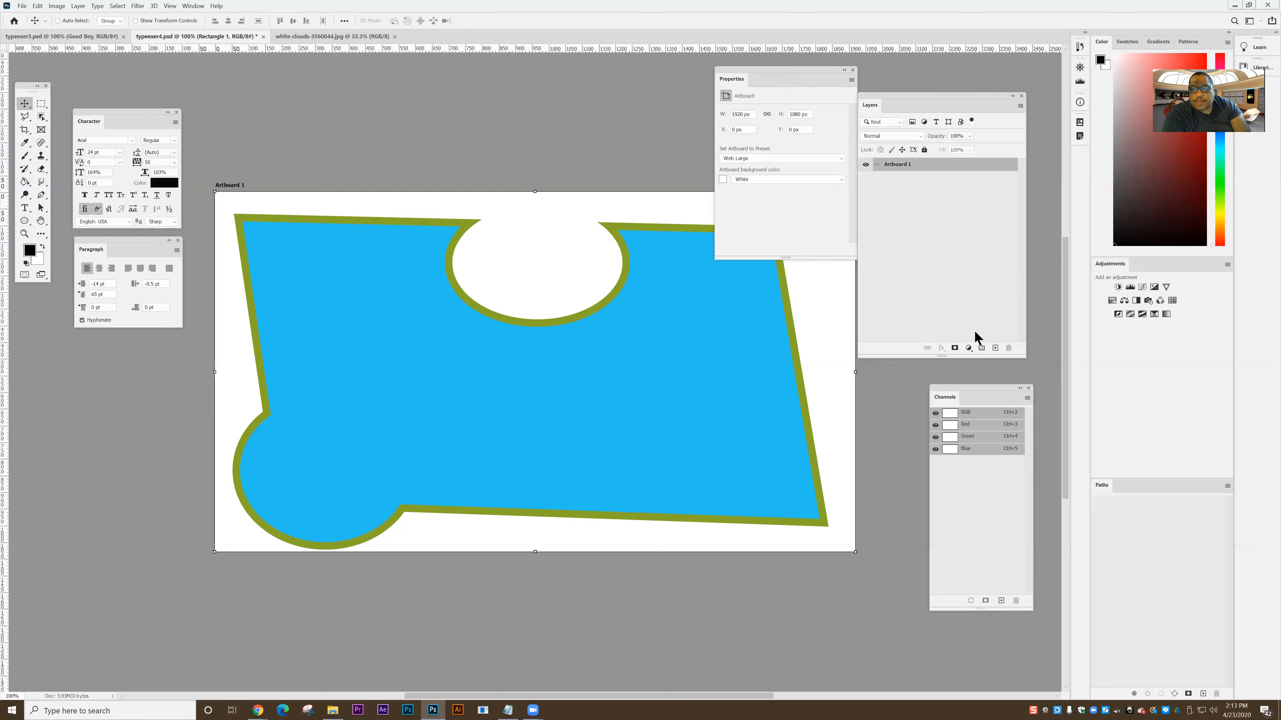
{"action": "left_click", "coordinate": [995, 347]}
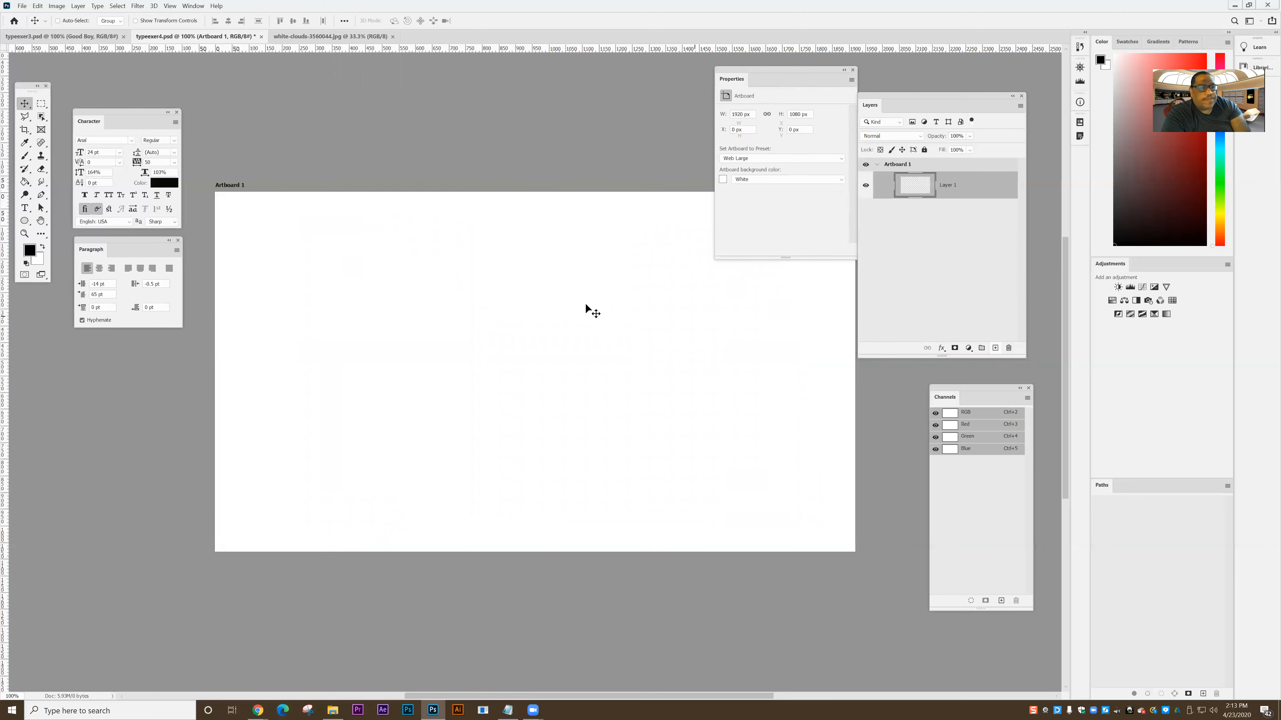
Step: Draw an ellipse about 1268 × 704 px across the artboard with the Ellipse Tool in Path mode
{"action": "left_click", "coordinate": [25, 221]}
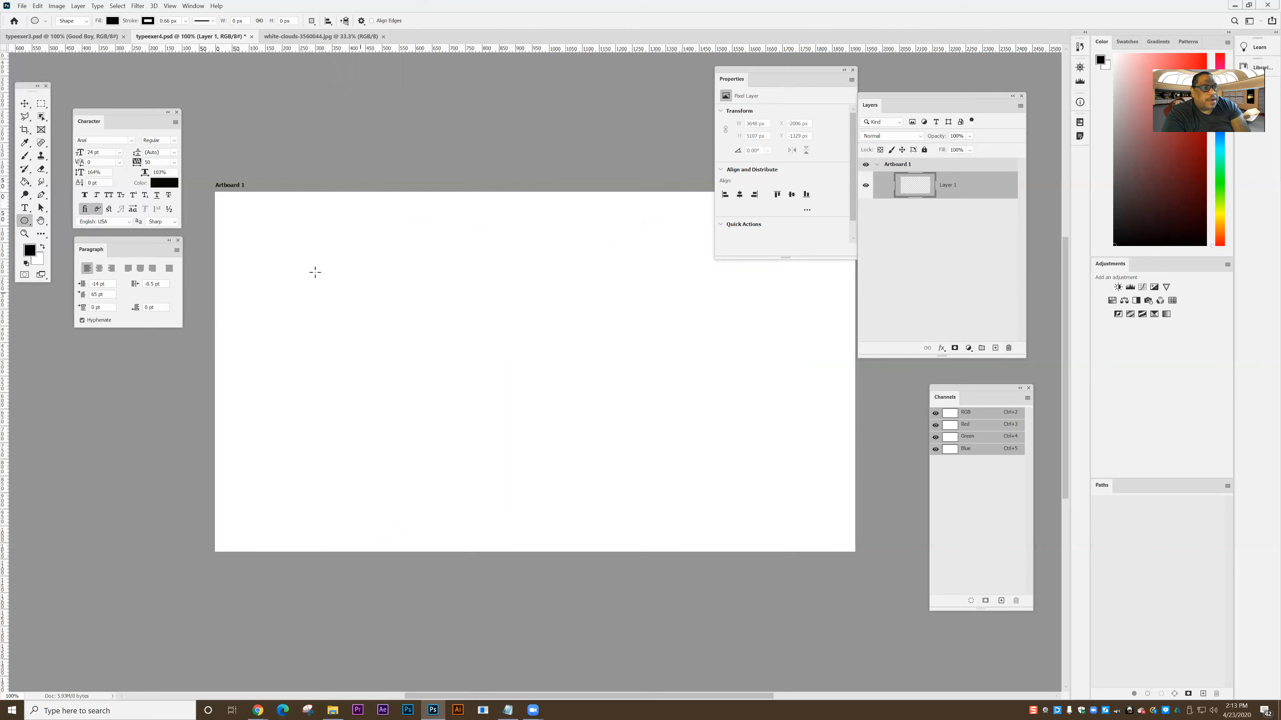
{"action": "left_click", "coordinate": [68, 22]}
{"action": "left_click", "coordinate": [69, 43]}
{"action": "left_click_drag", "start_coordinate": [308, 260], "coordinate": [310, 260]}
{"action": "left_click_drag", "start_coordinate": [587, 376], "coordinate": [734, 495]}
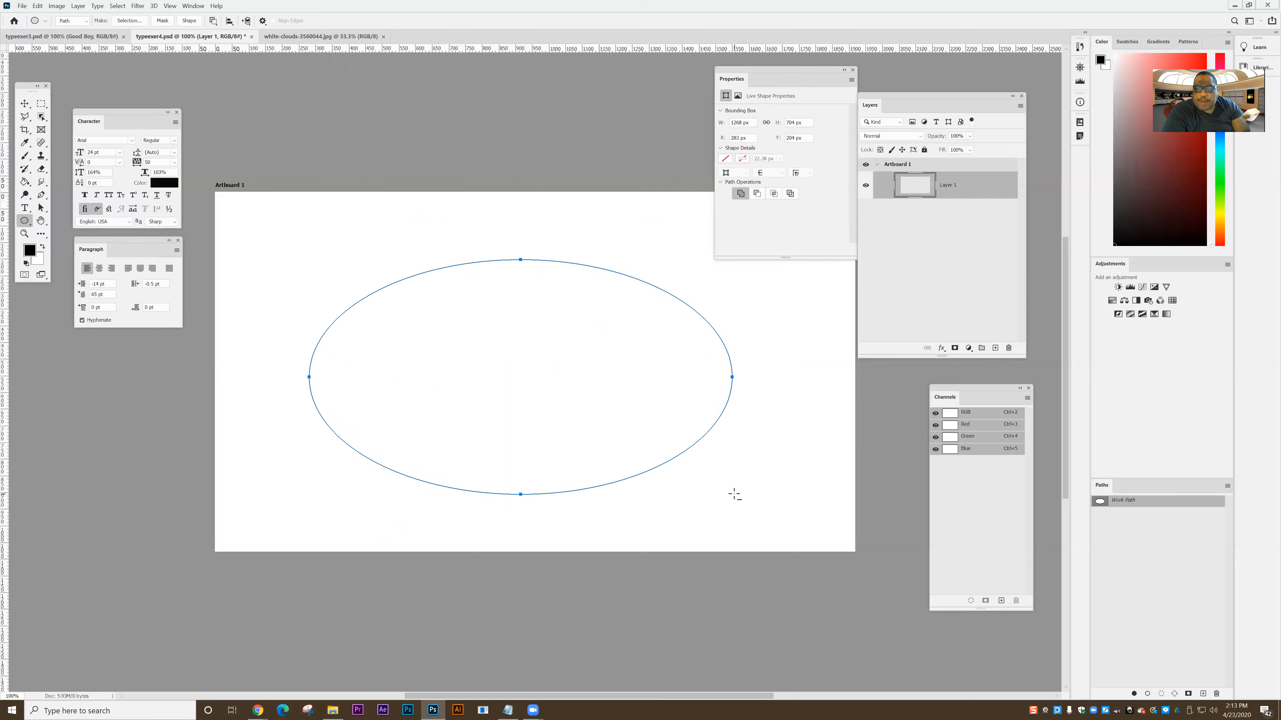
Step: Detach the Paths panel from its dock and float it over the lower-right part of the artboard
{"action": "left_click", "coordinate": [195, 7]}
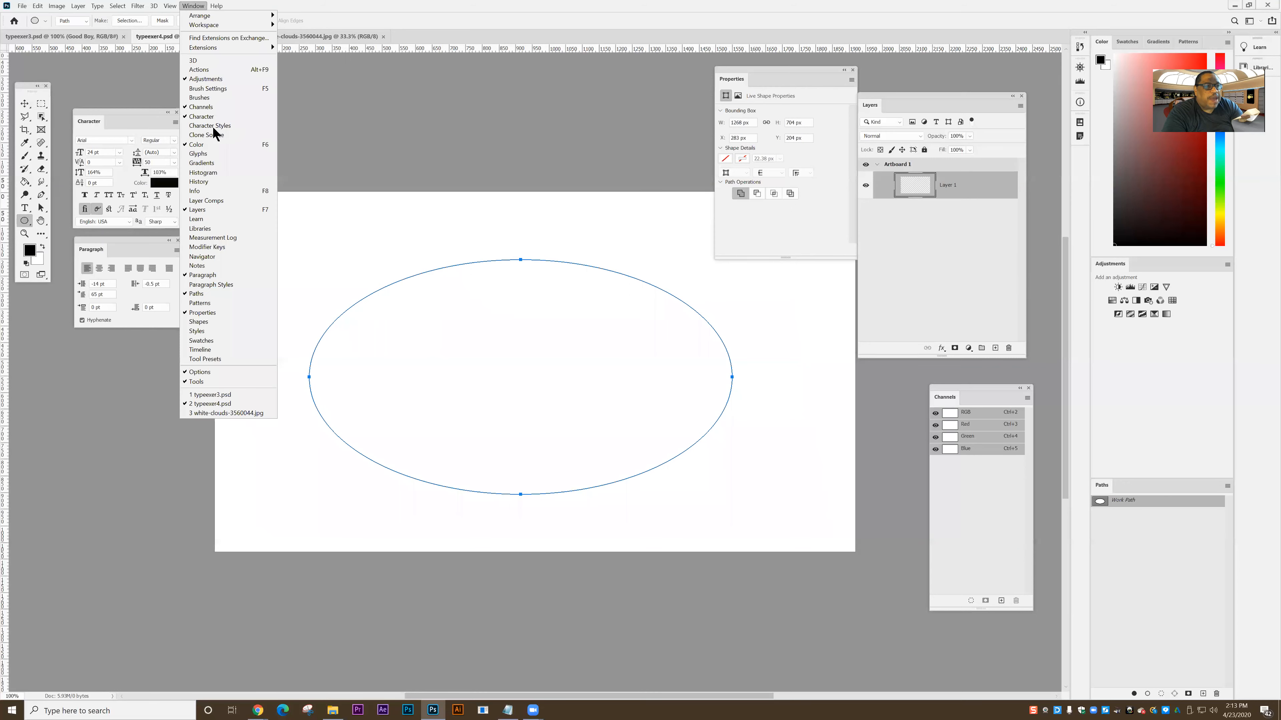
{"action": "left_click", "coordinate": [223, 292]}
{"action": "left_click", "coordinate": [178, 6]}
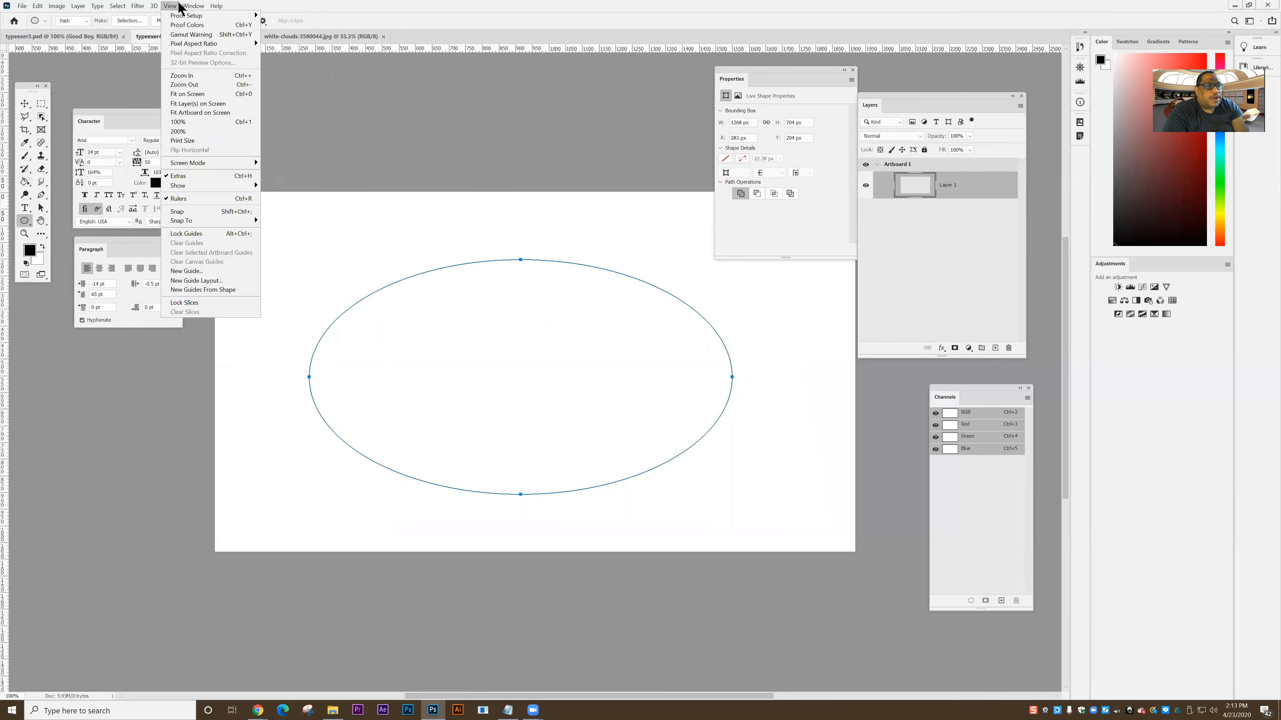
{"action": "mouse_move", "coordinate": [193, 6]}
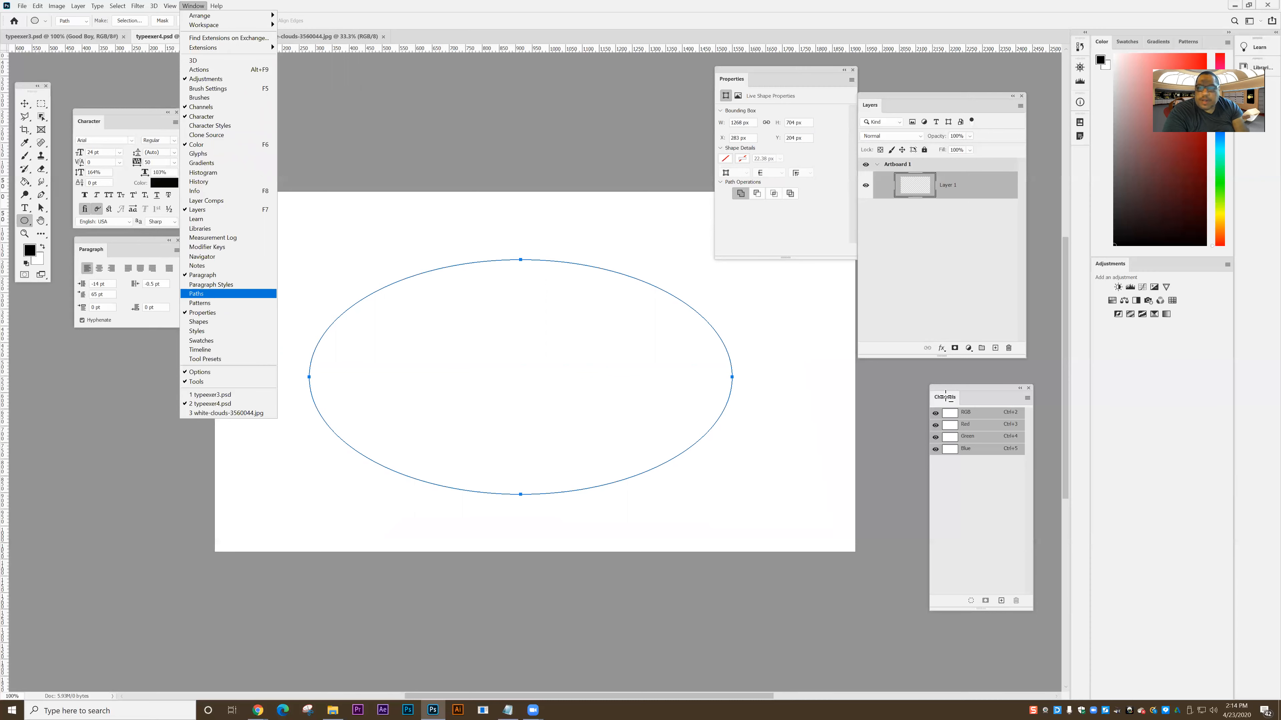
{"action": "left_click", "coordinate": [207, 292]}
{"action": "left_click_drag", "start_coordinate": [1102, 485], "coordinate": [709, 418]}
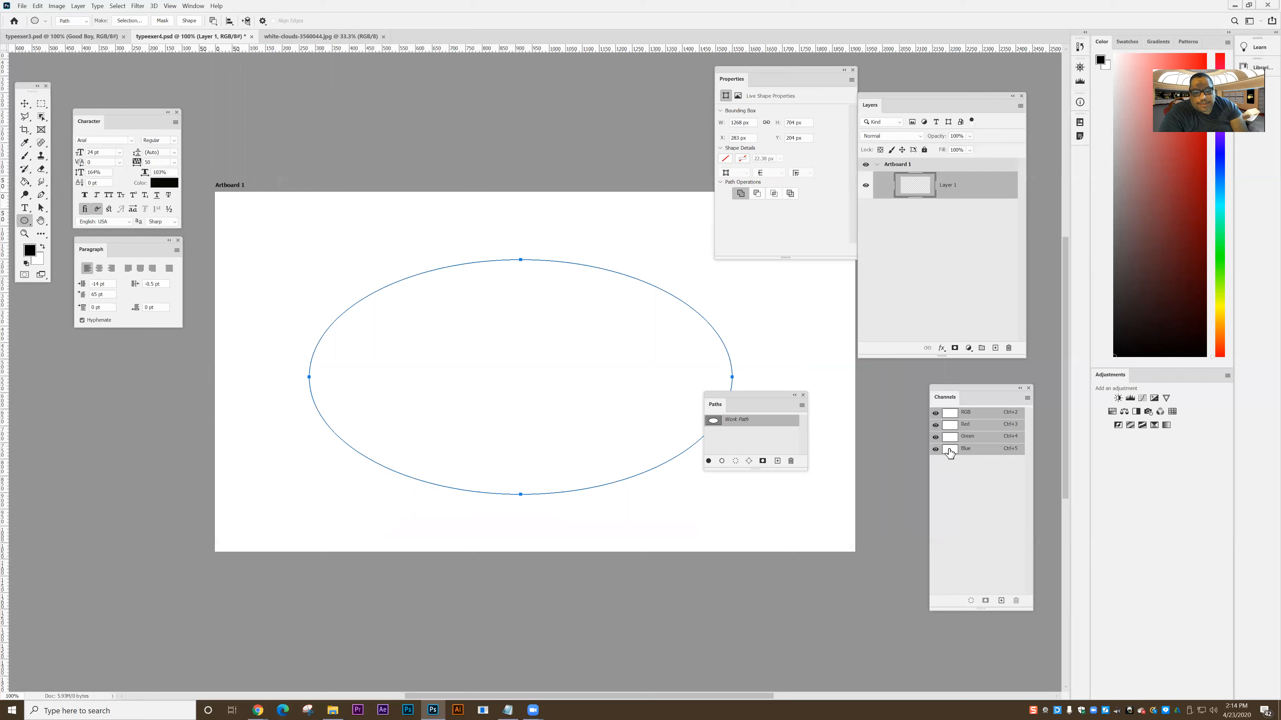
Step: Hide and reselect the elliptical work path, trying it as a selection before clearing that selection
{"action": "left_click", "coordinate": [765, 435]}
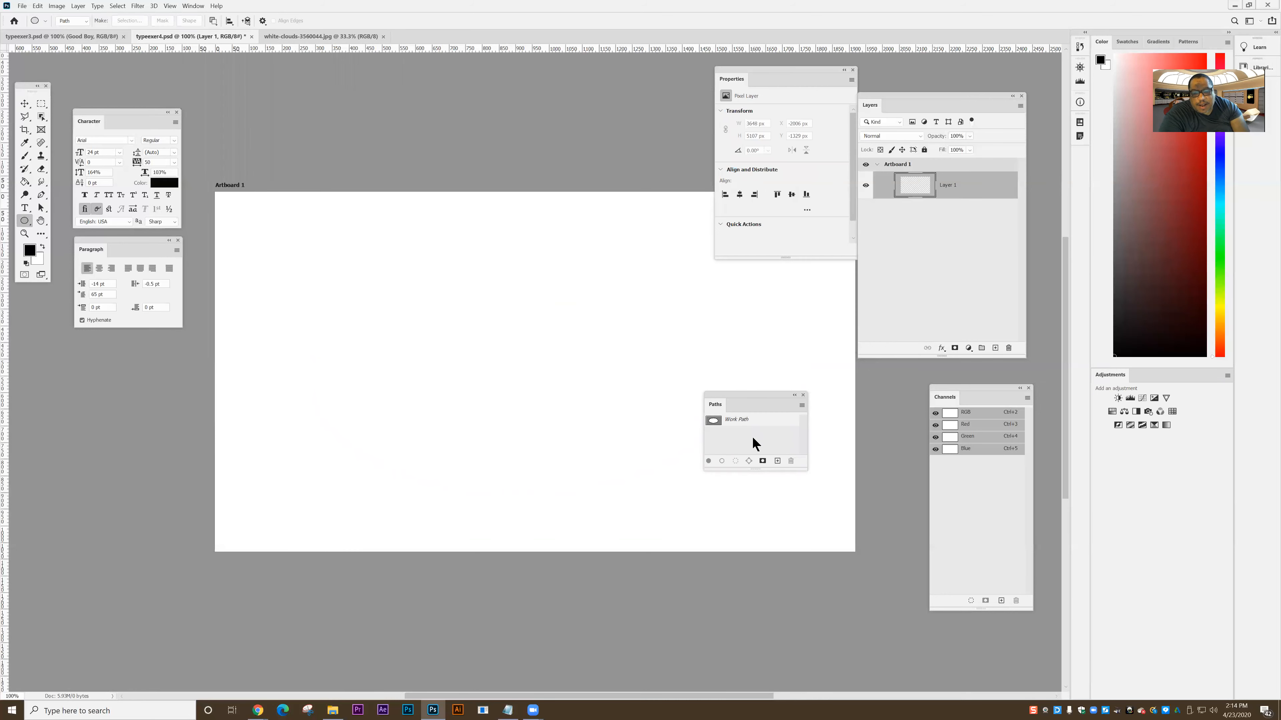
{"action": "left_click", "coordinate": [737, 422]}
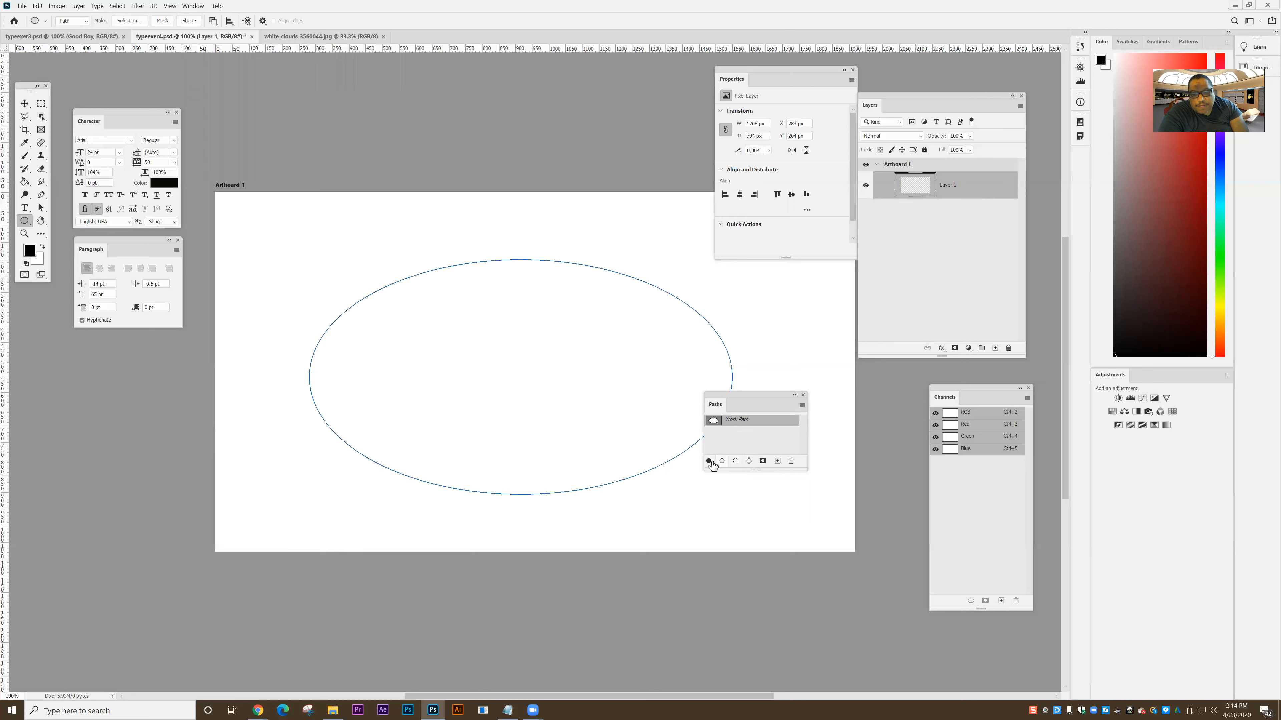
{"action": "left_click", "coordinate": [735, 465]}
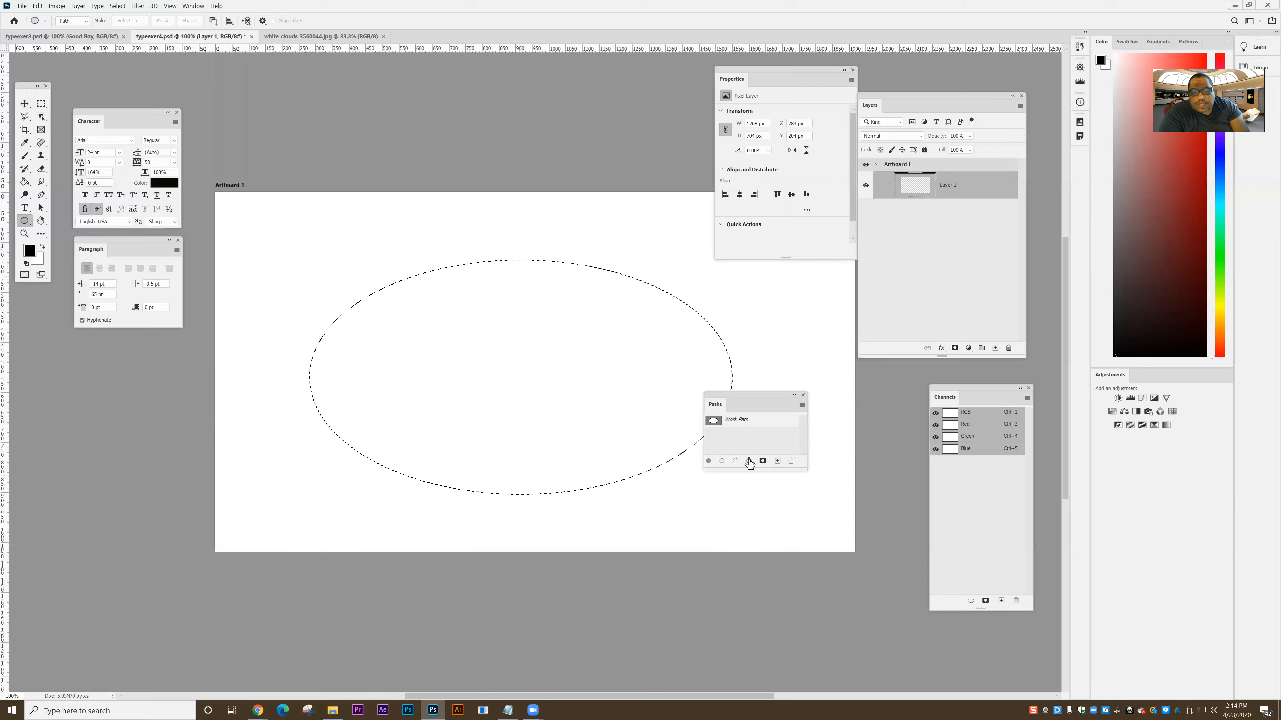
{"action": "left_click", "coordinate": [743, 425]}
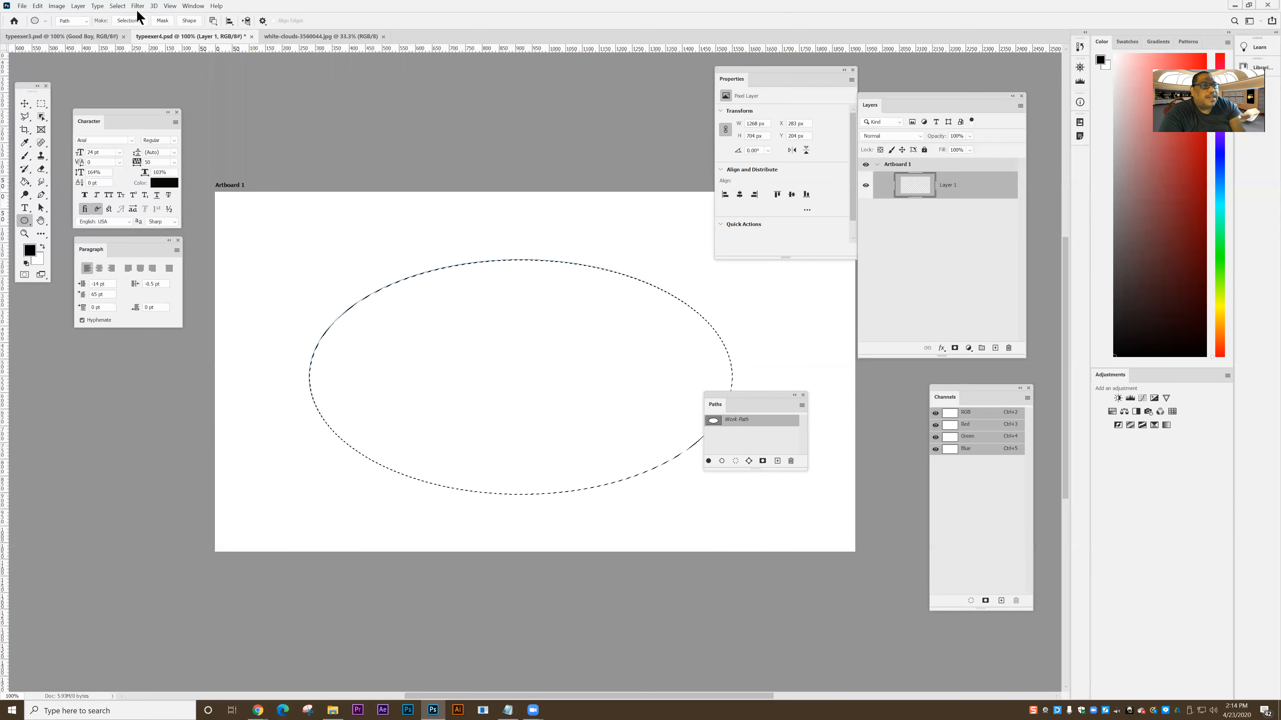
{"action": "left_click", "coordinate": [123, 6]}
{"action": "left_click", "coordinate": [126, 30]}
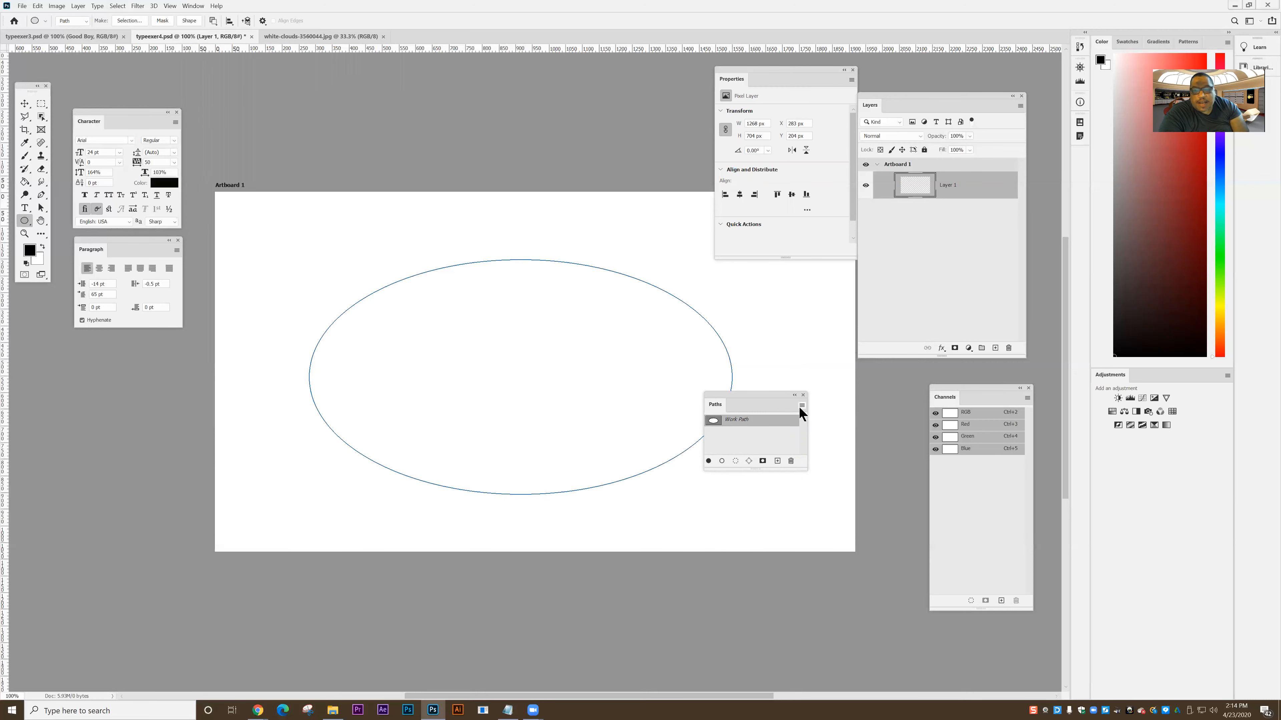
Step: Fill the elliptical work path with the custom red c32727 at 100% opacity and undo the fill
{"action": "left_click", "coordinate": [801, 406]}
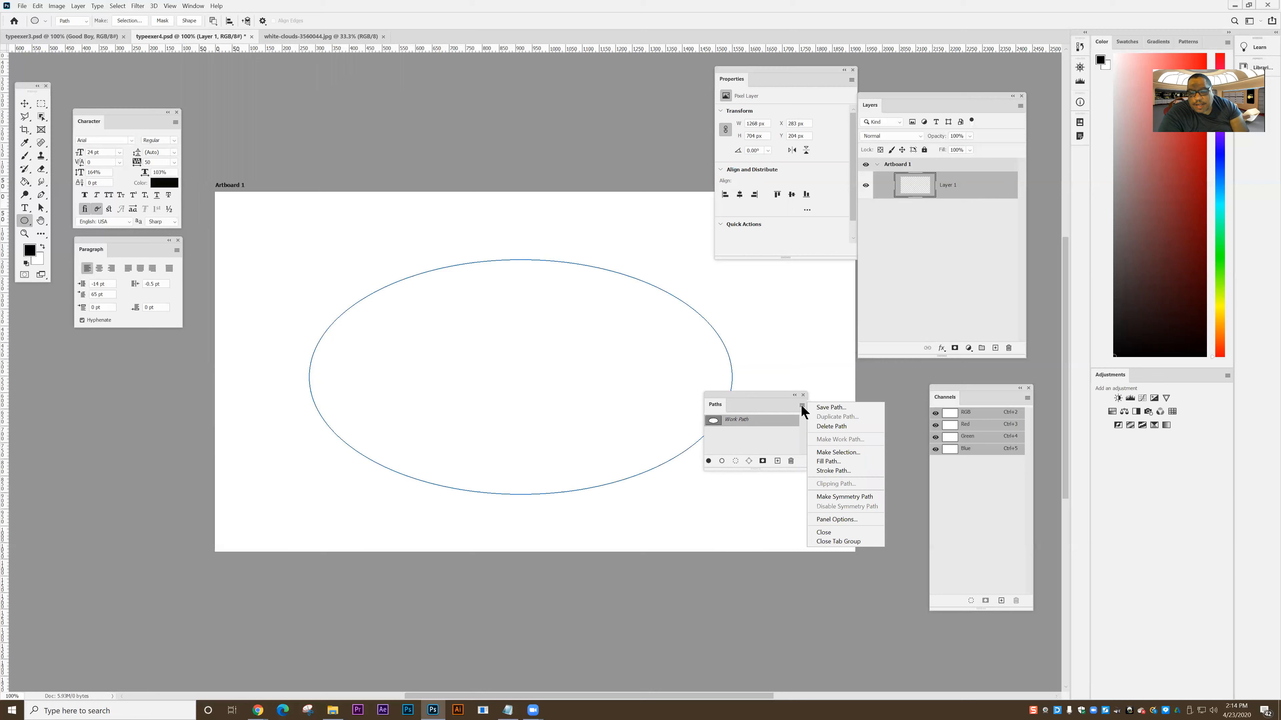
{"action": "left_click", "coordinate": [829, 461]}
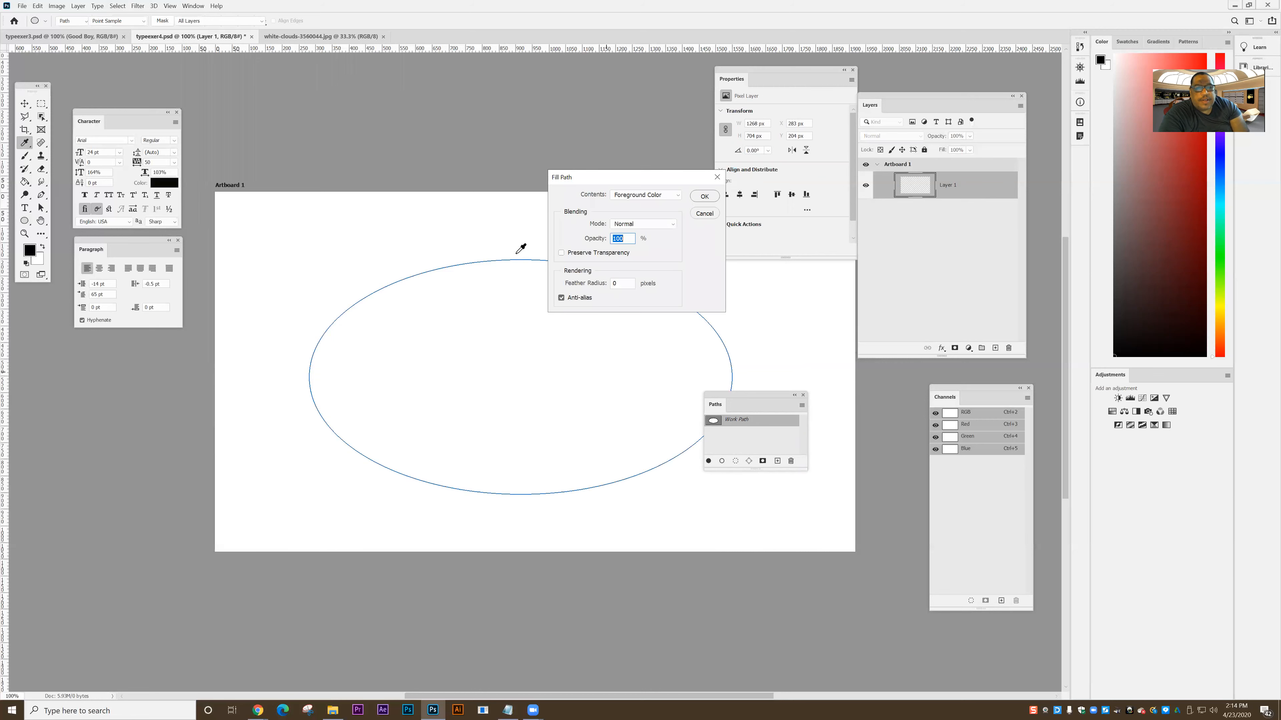
{"action": "left_click", "coordinate": [623, 194]}
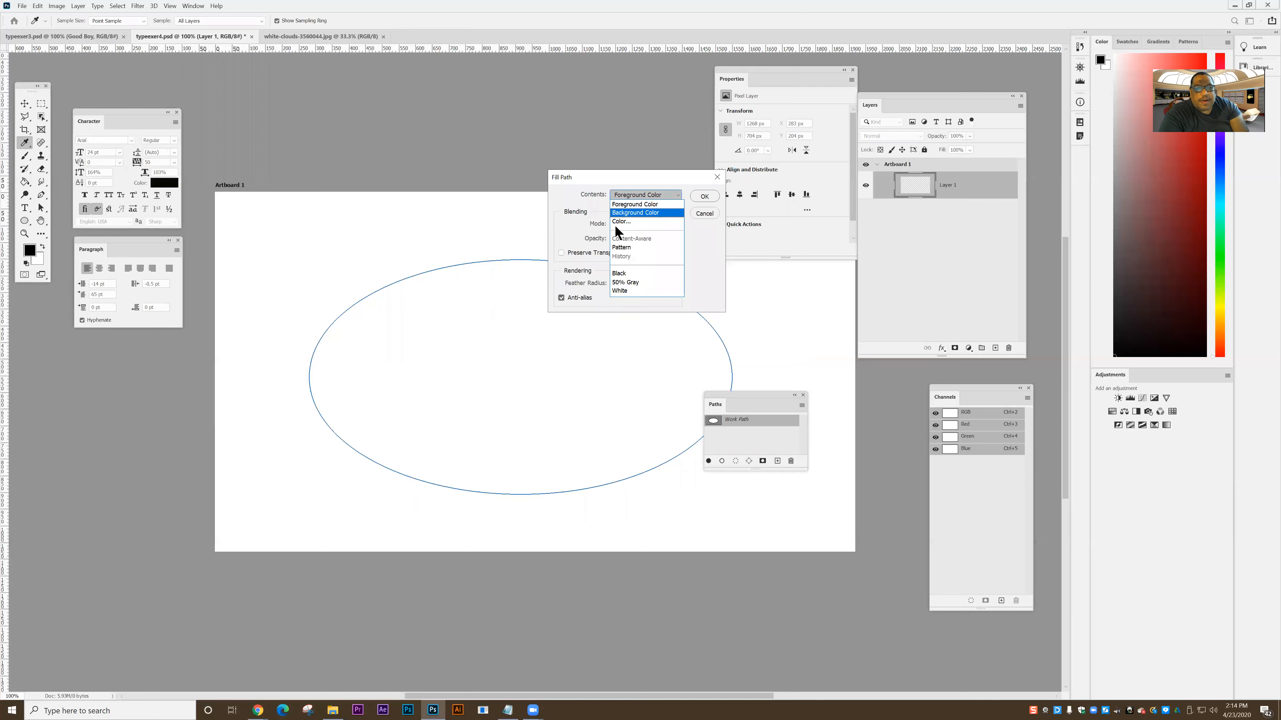
{"action": "left_click", "coordinate": [615, 221]}
{"action": "left_click", "coordinate": [659, 136]}
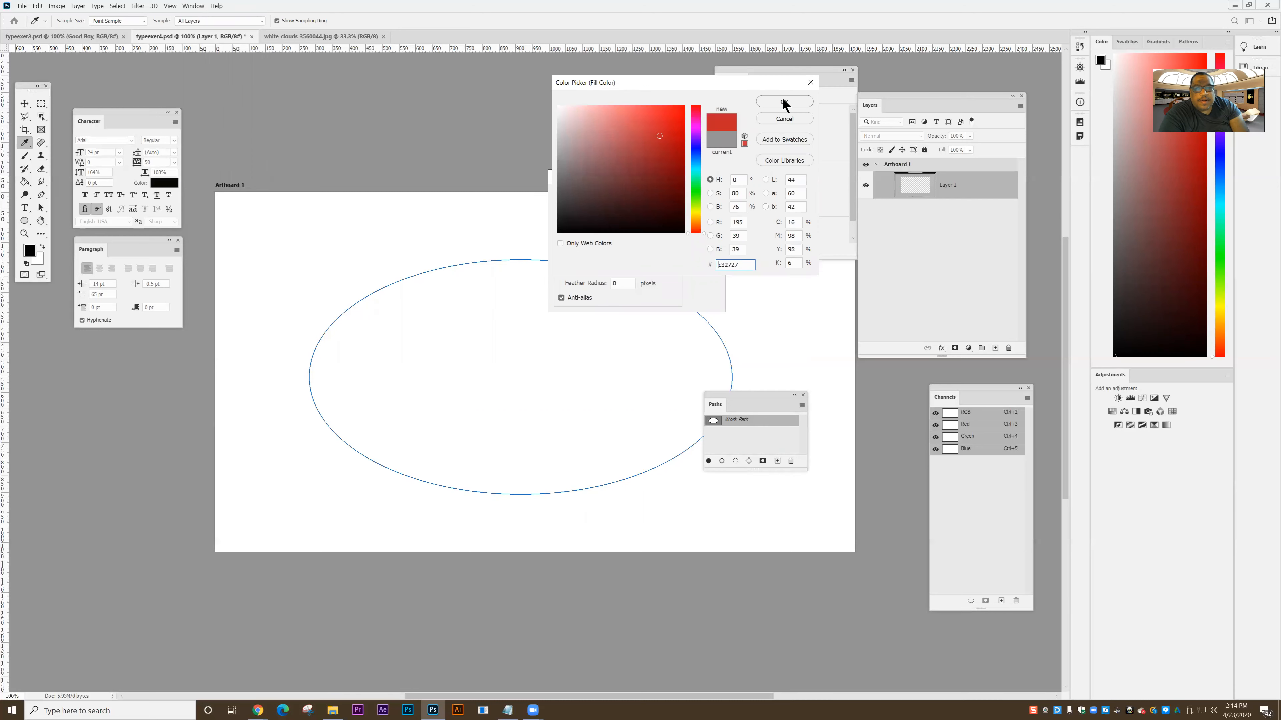
{"action": "left_click", "coordinate": [784, 102]}
{"action": "key", "text": "Return"}
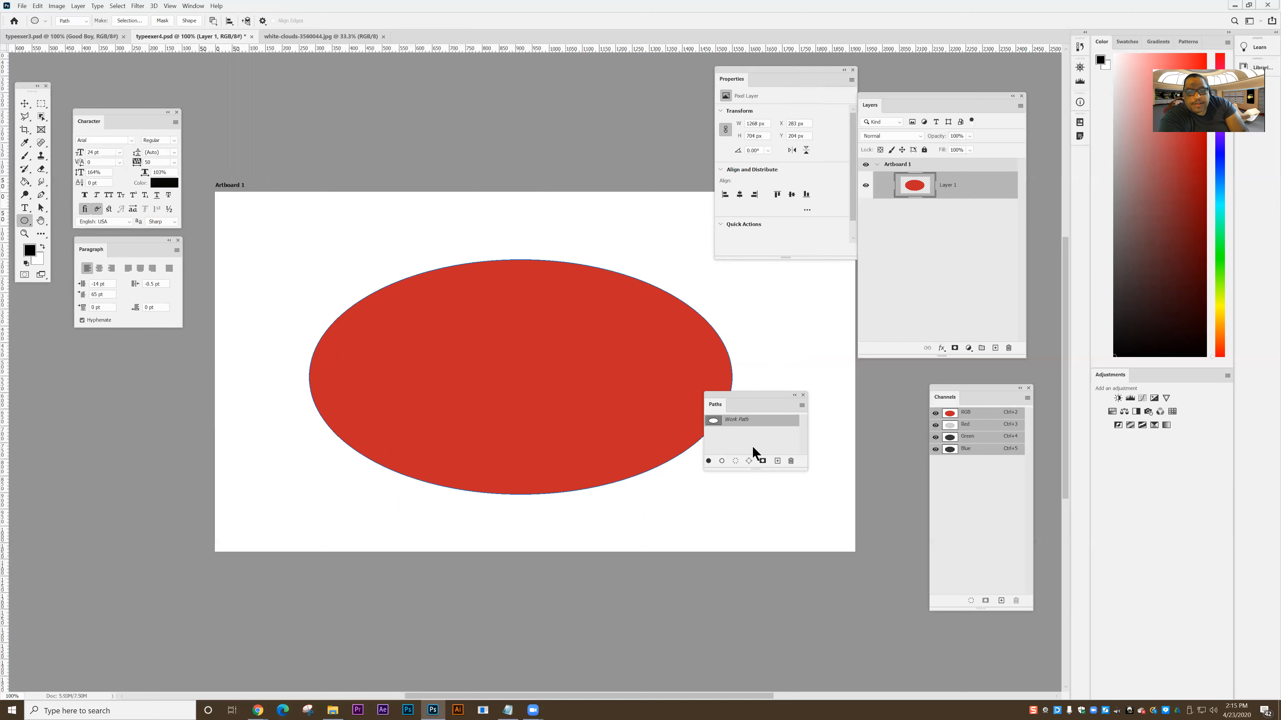
{"action": "key", "text": "ctrl+z"}
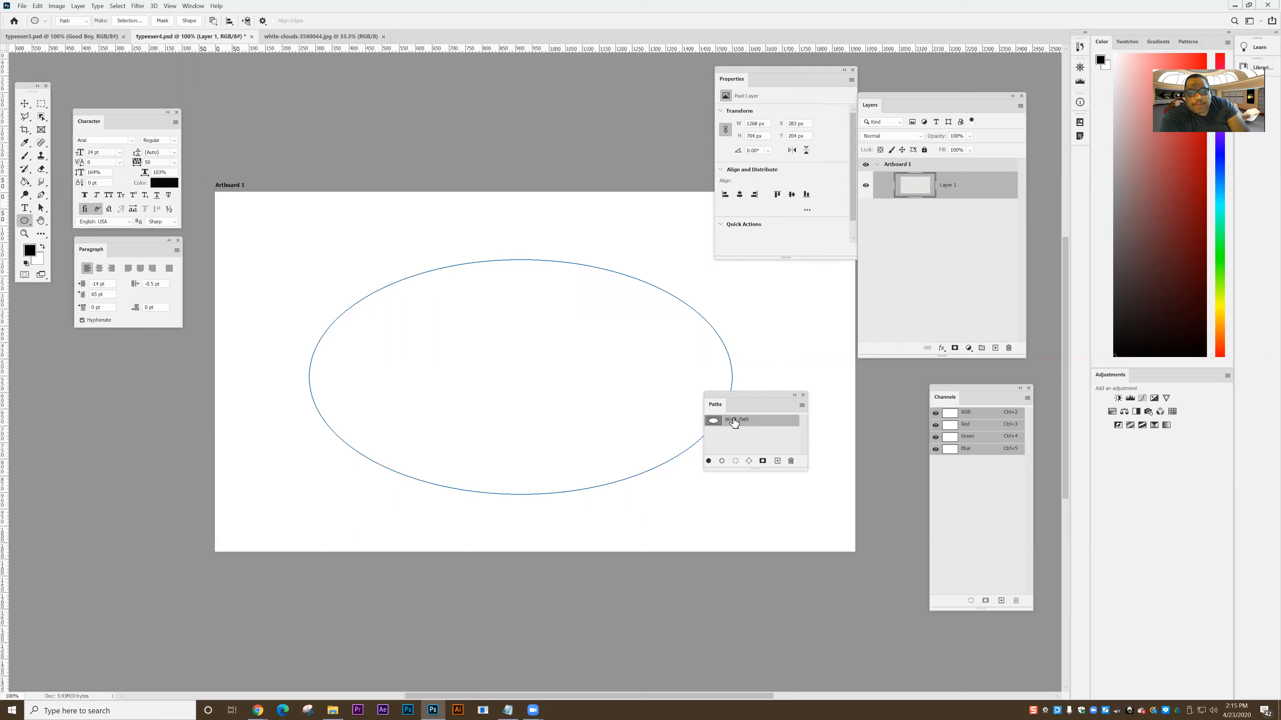
Step: Stroke the elliptical work path in black using the Brush tool without Simulate Pressure
{"action": "left_click", "coordinate": [802, 406]}
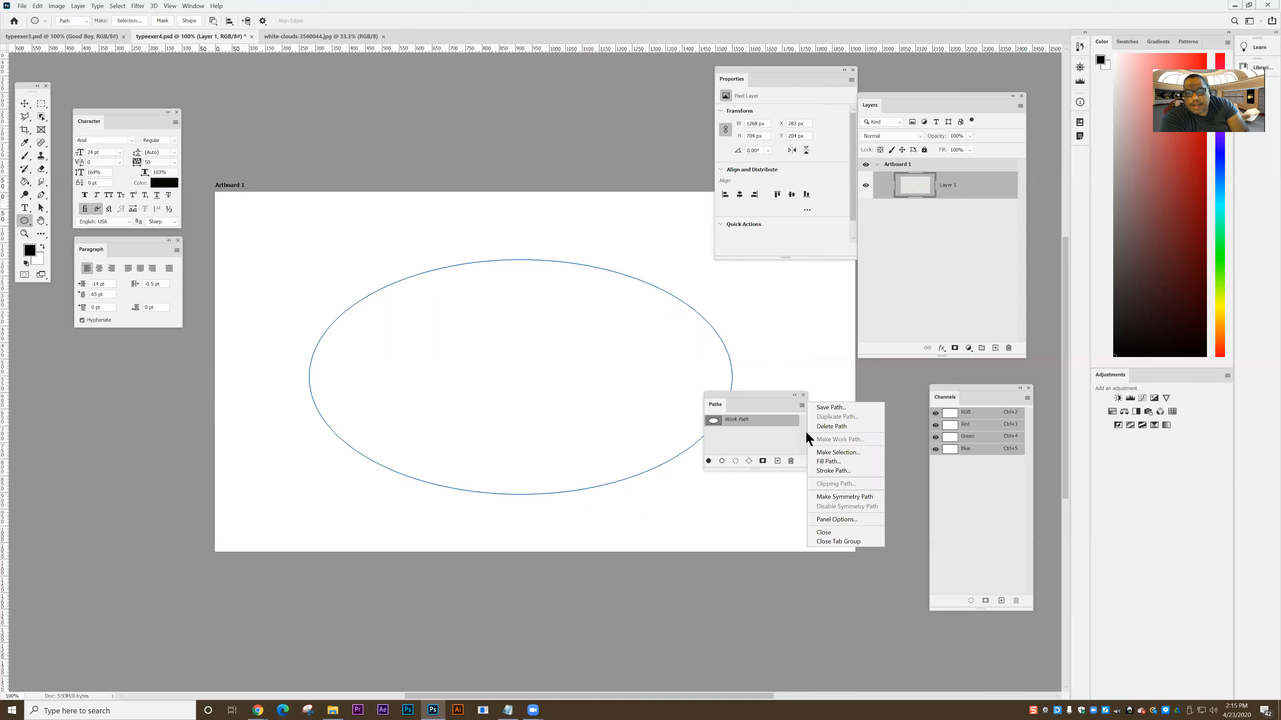
{"action": "left_click", "coordinate": [825, 470]}
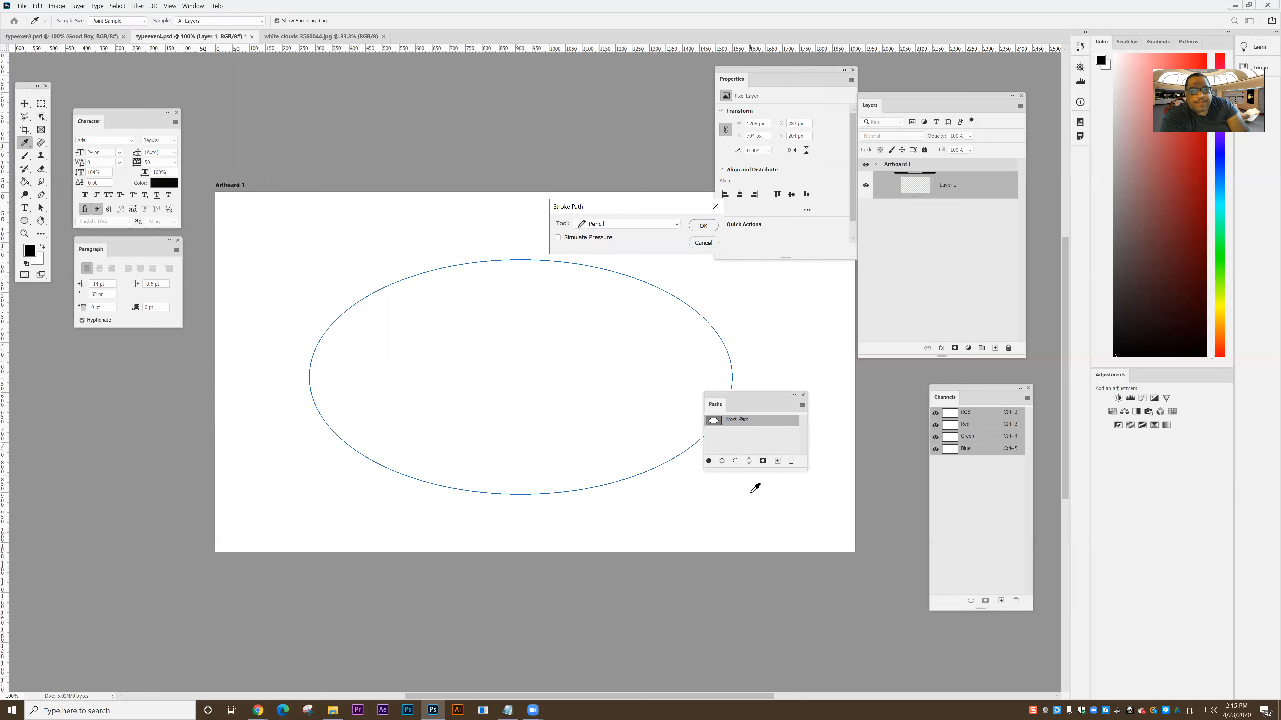
{"action": "left_click", "coordinate": [598, 225]}
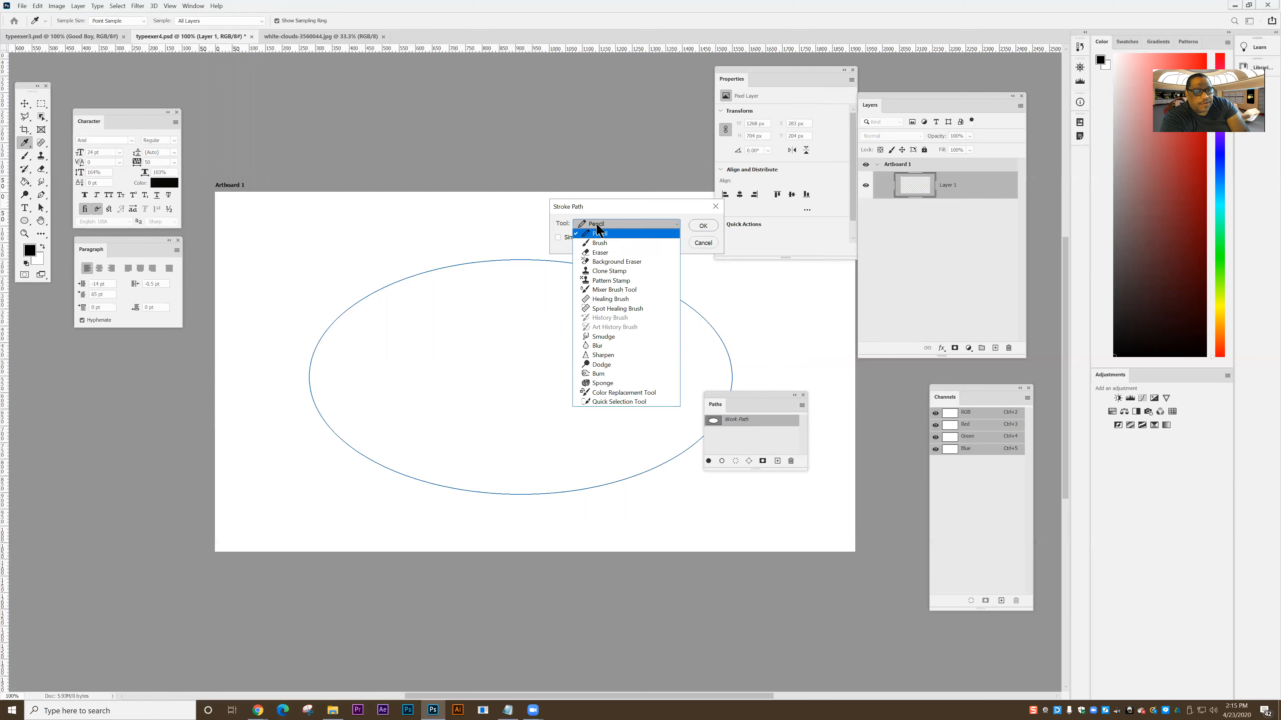
{"action": "left_click", "coordinate": [600, 243]}
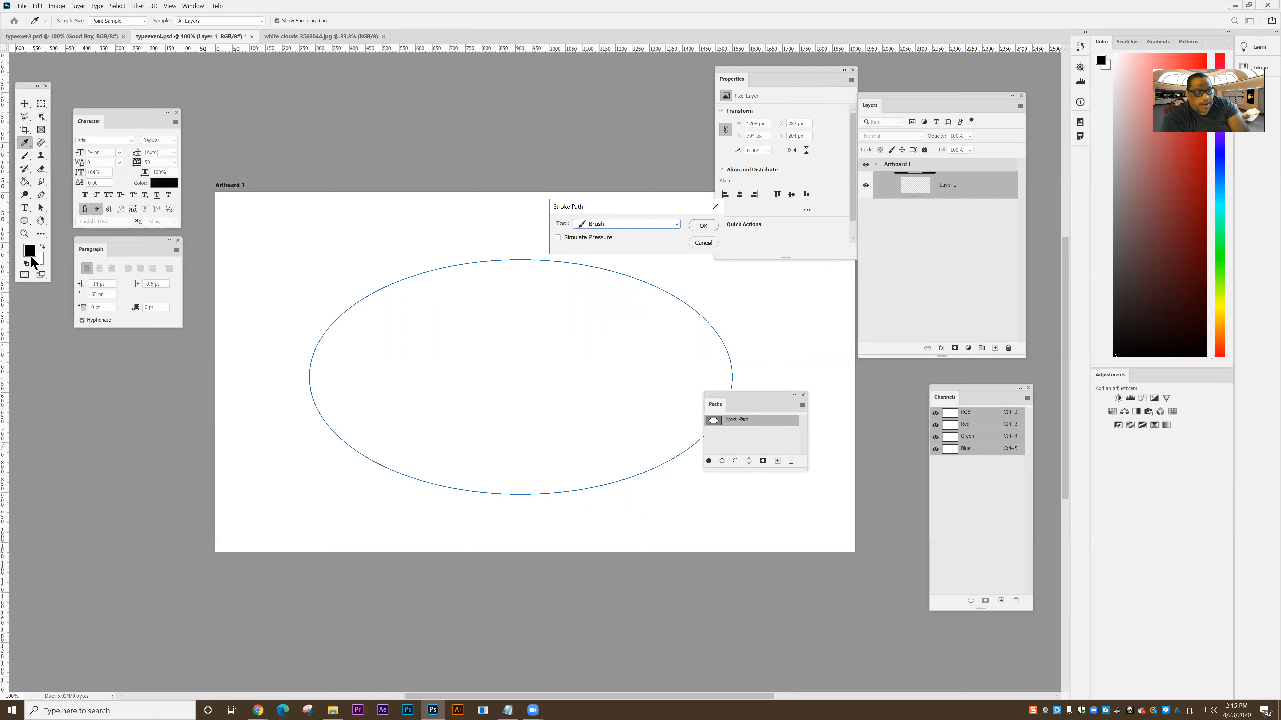
{"action": "left_click", "coordinate": [702, 227]}
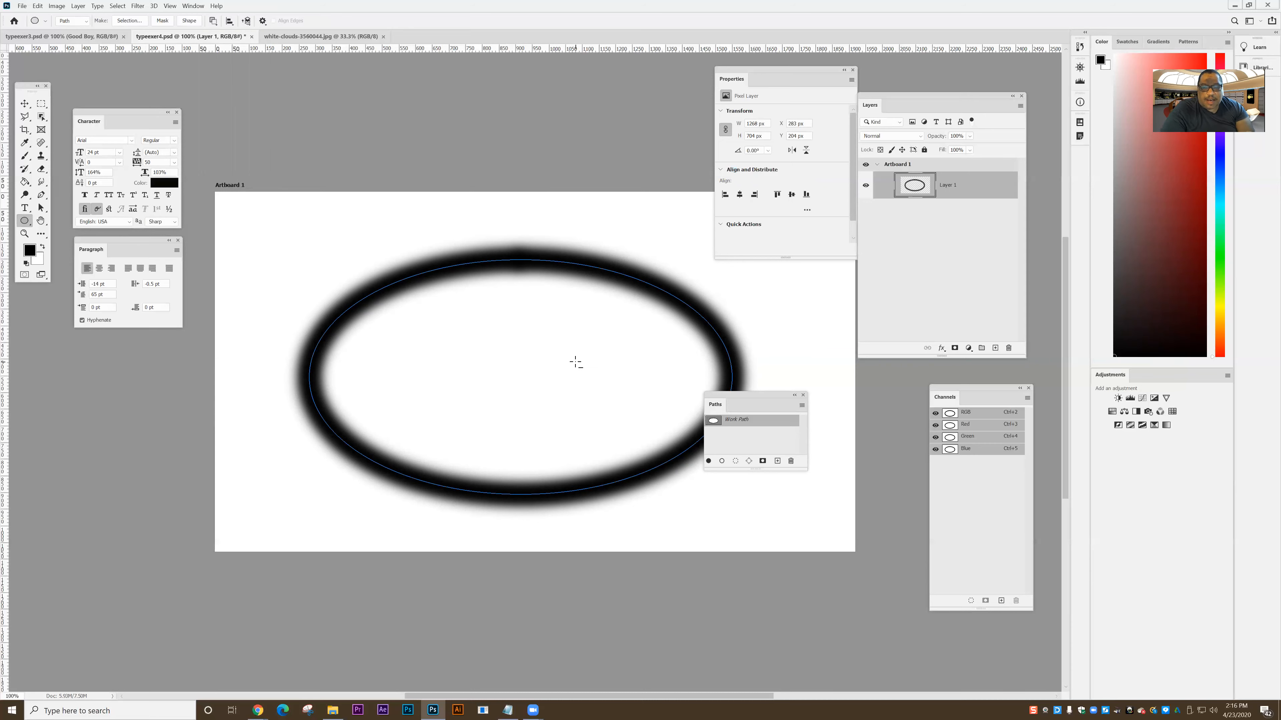
{"action": "scroll", "coordinate": [591, 318], "scroll_direction": "up", "scroll_amount": 1}
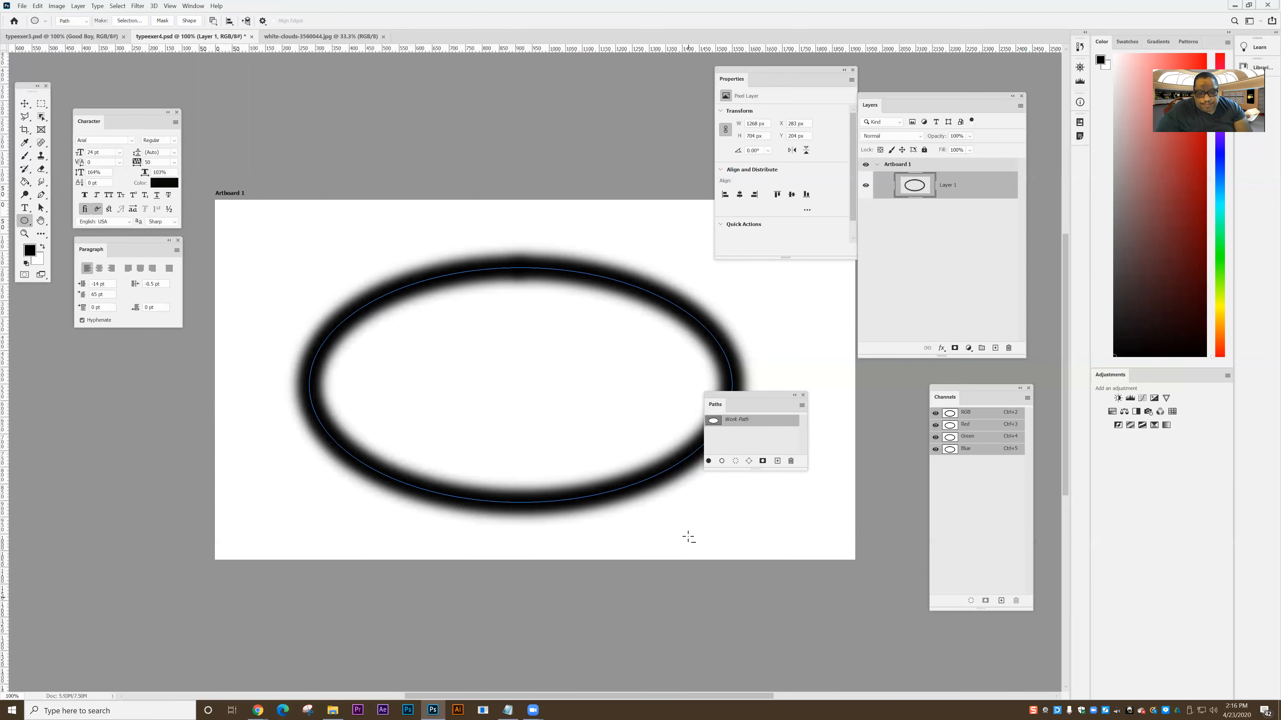